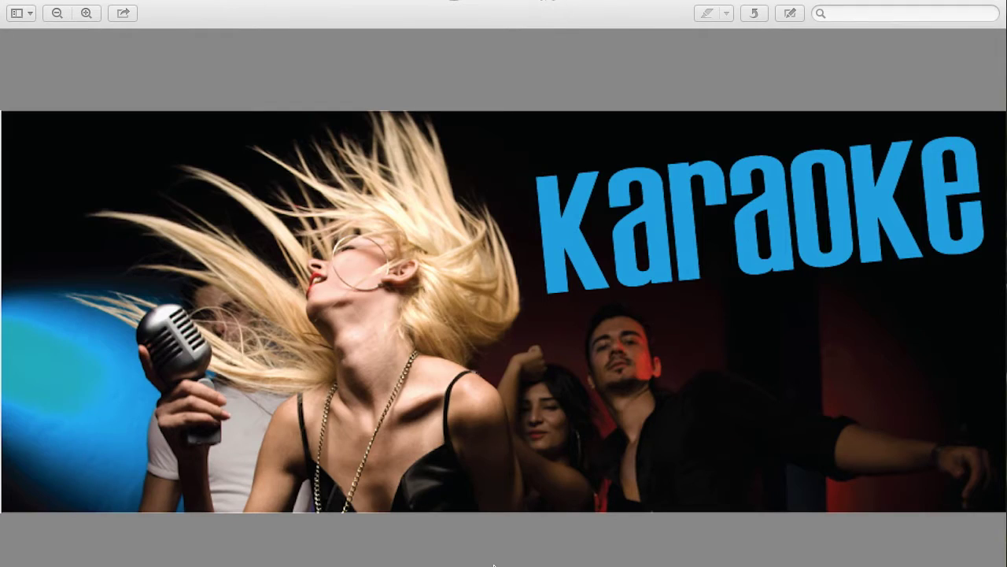
- Close the full-screen Karaoke banner image in Preview and bring up the Dock
click(11, 4)
mouse_move(645, 555)
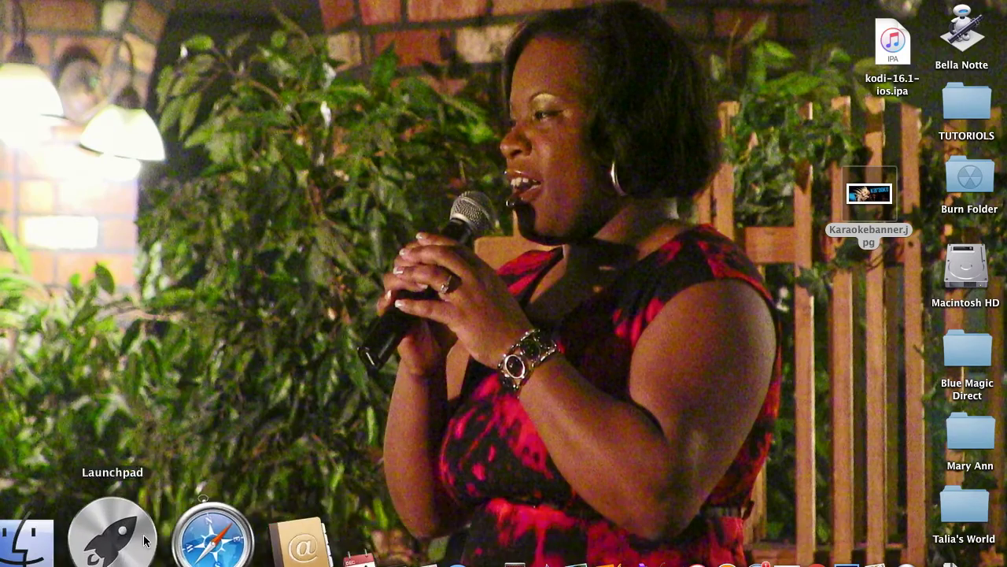
- Launch Kodi from the Launchpad app grid
click(144, 540)
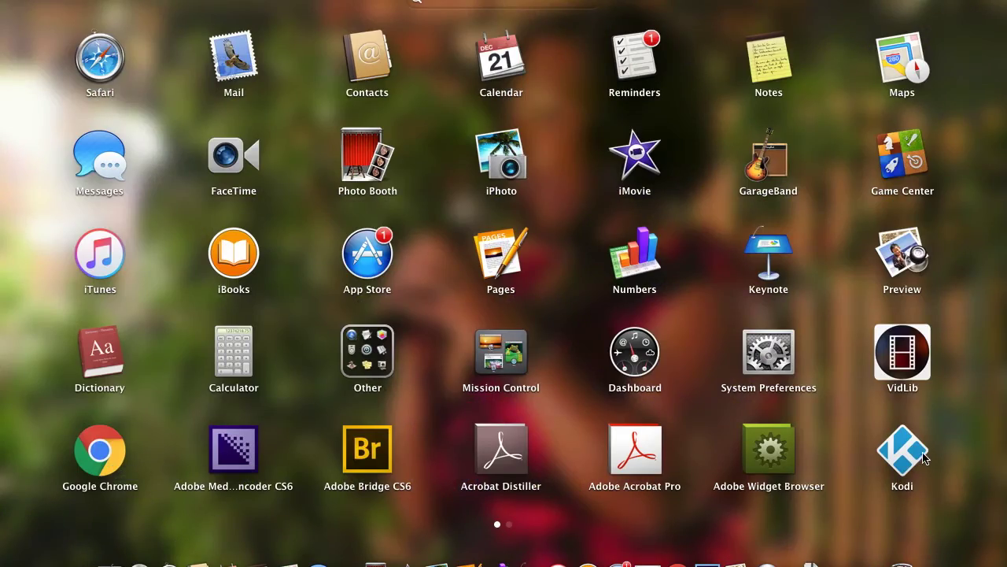
click(924, 456)
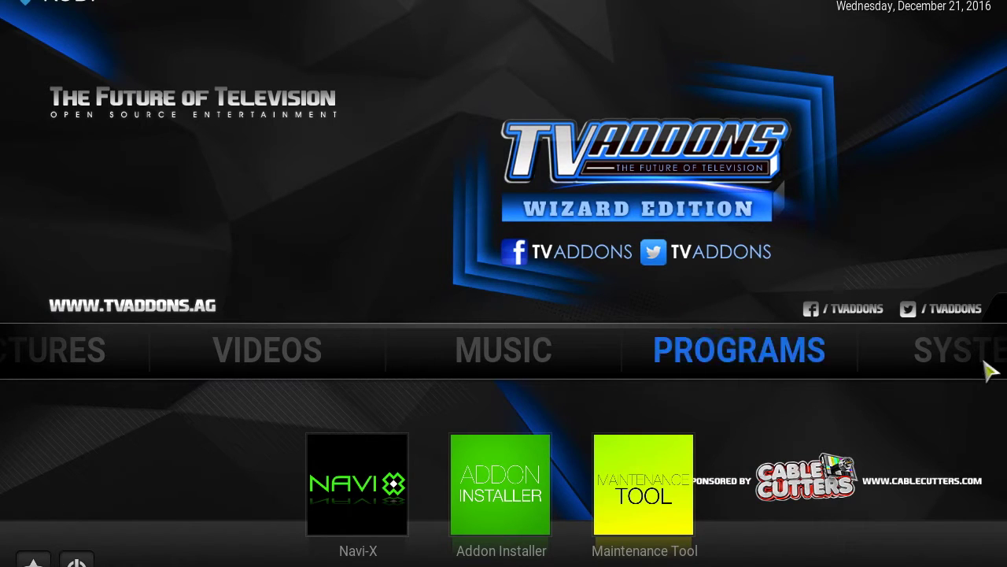
mouse_move(944, 348)
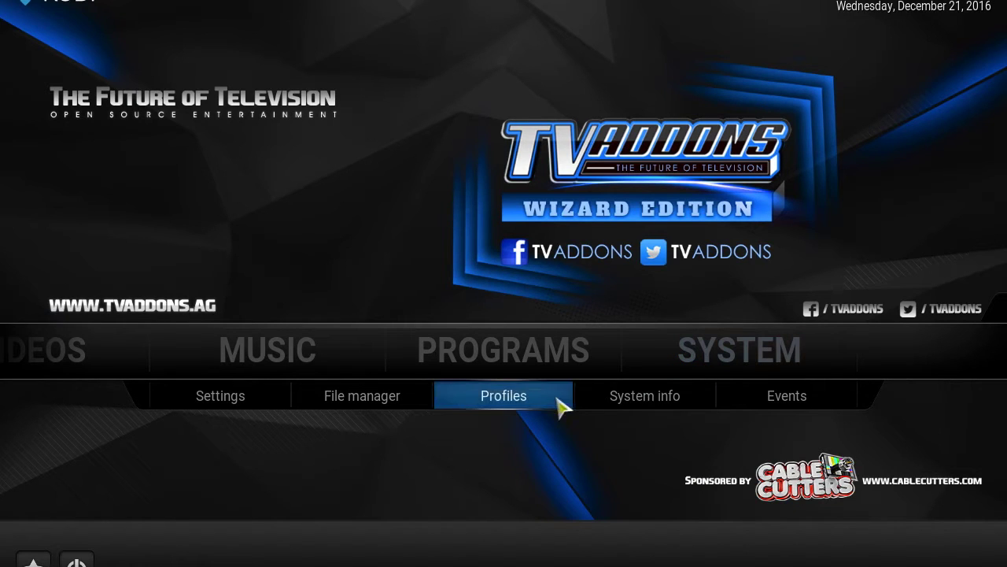
click(398, 407)
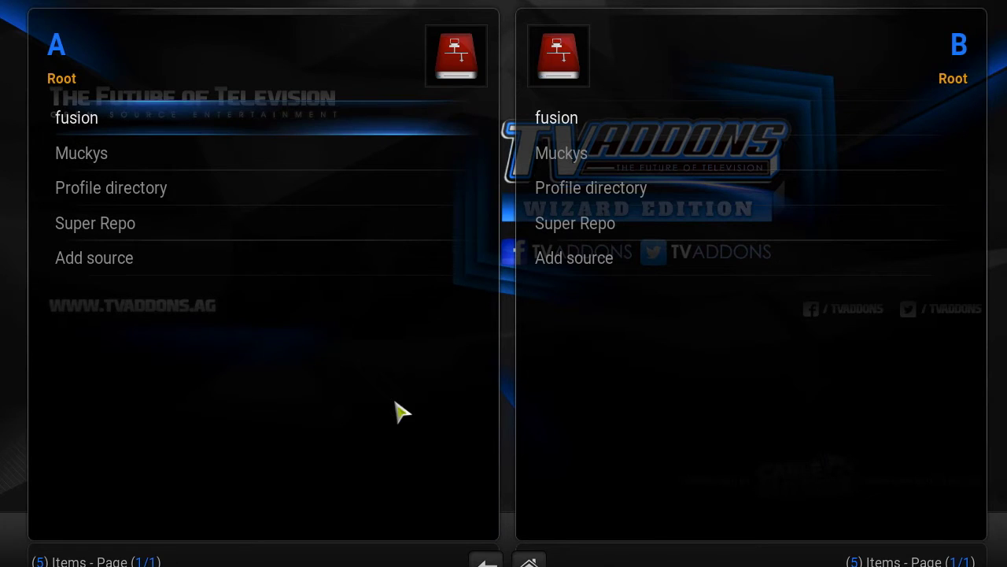
click(160, 256)
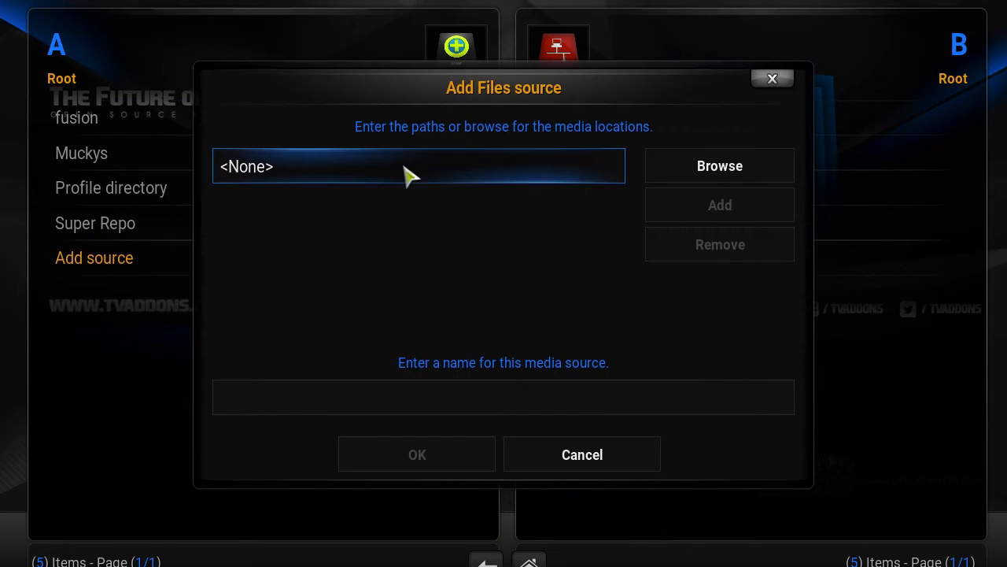
click(435, 172)
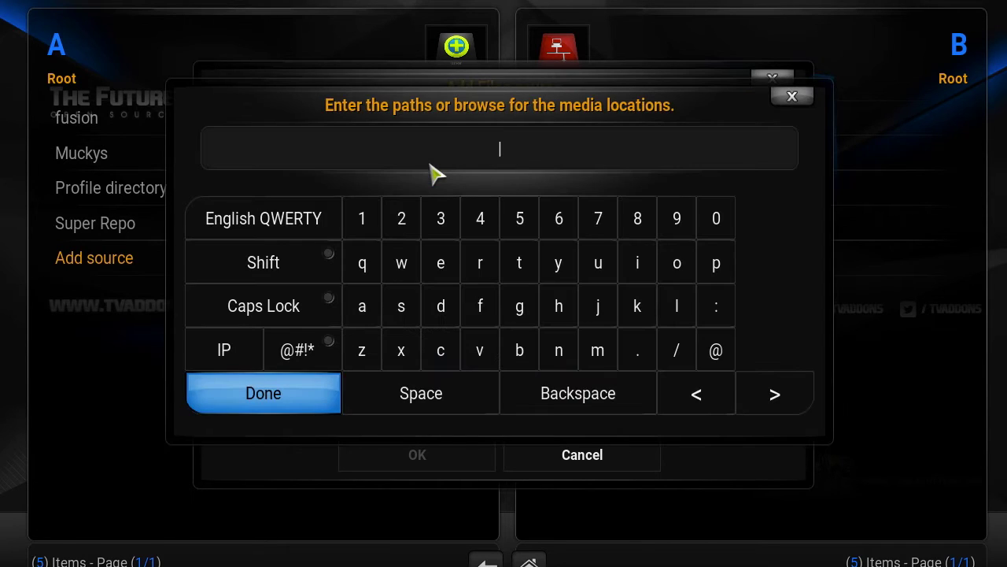
text(http://xunitytalk.me/xfinity/)
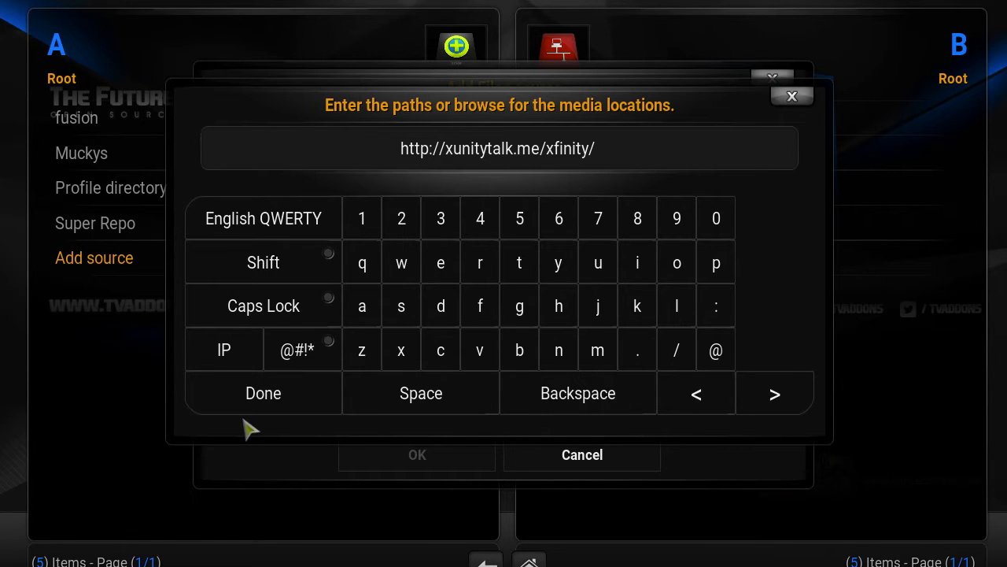
click(267, 411)
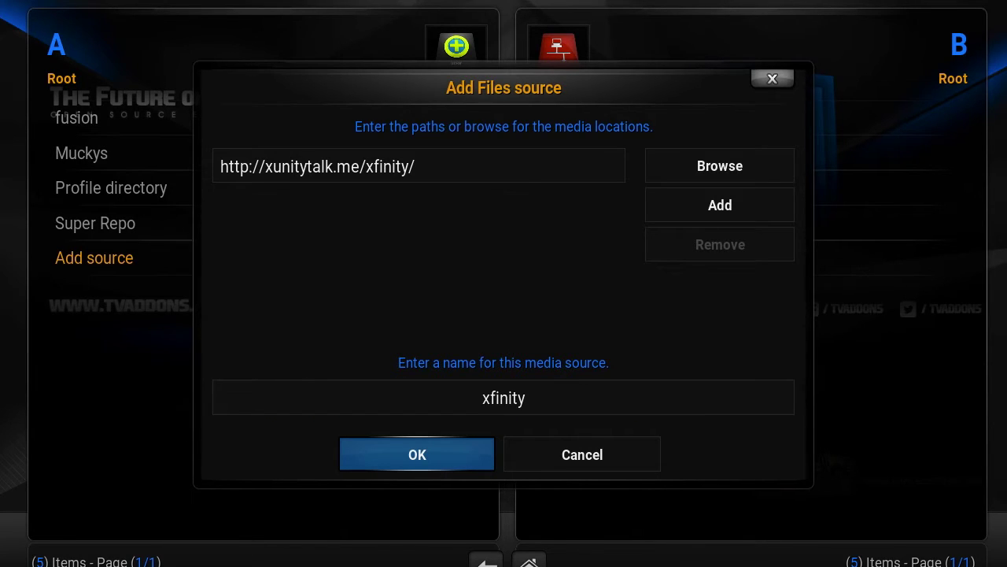
click(418, 455)
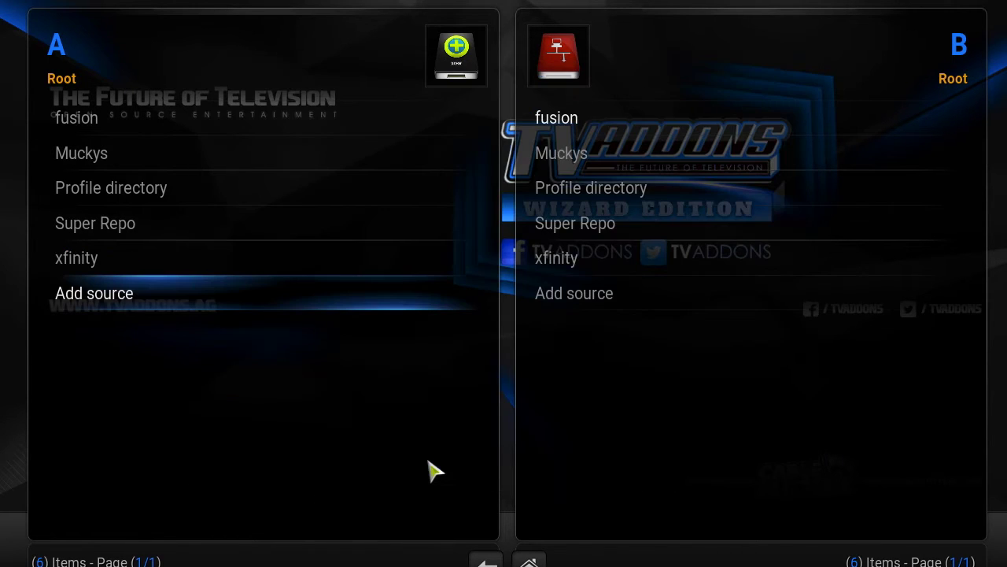
- Install XunityTalk_Repository.zip from the xfinity source via Add-ons > Install from zip file
key(Down)
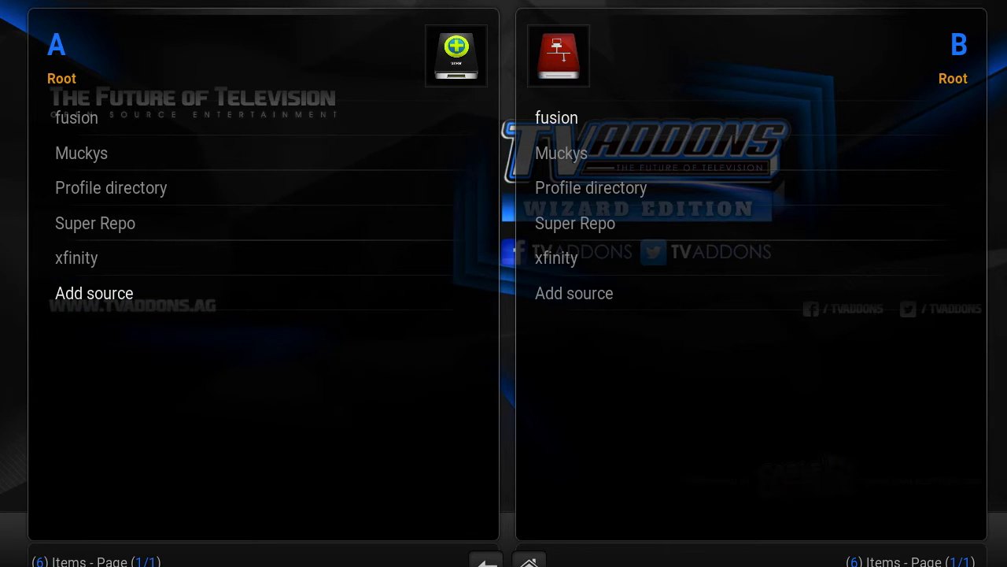
key(Return)
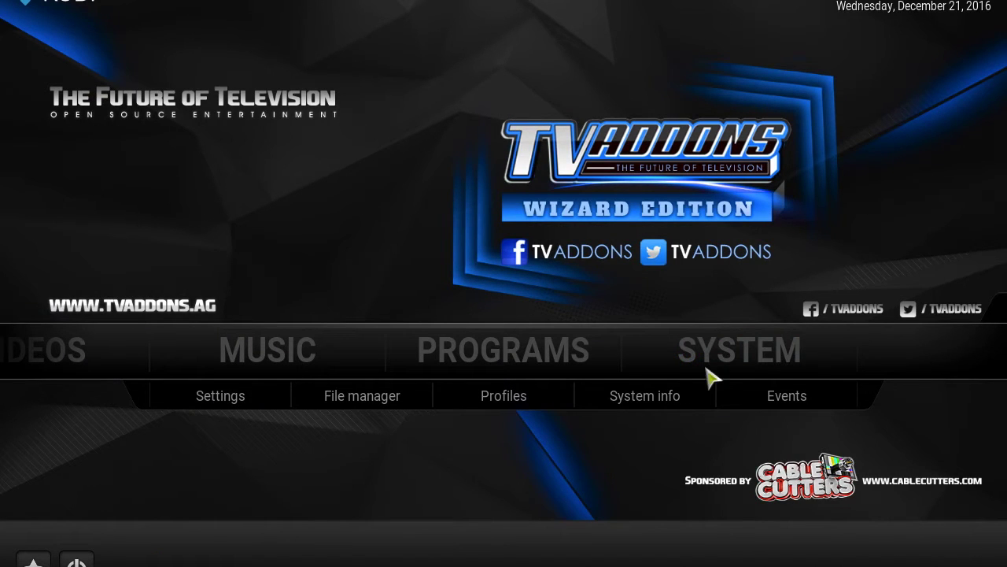
click(717, 363)
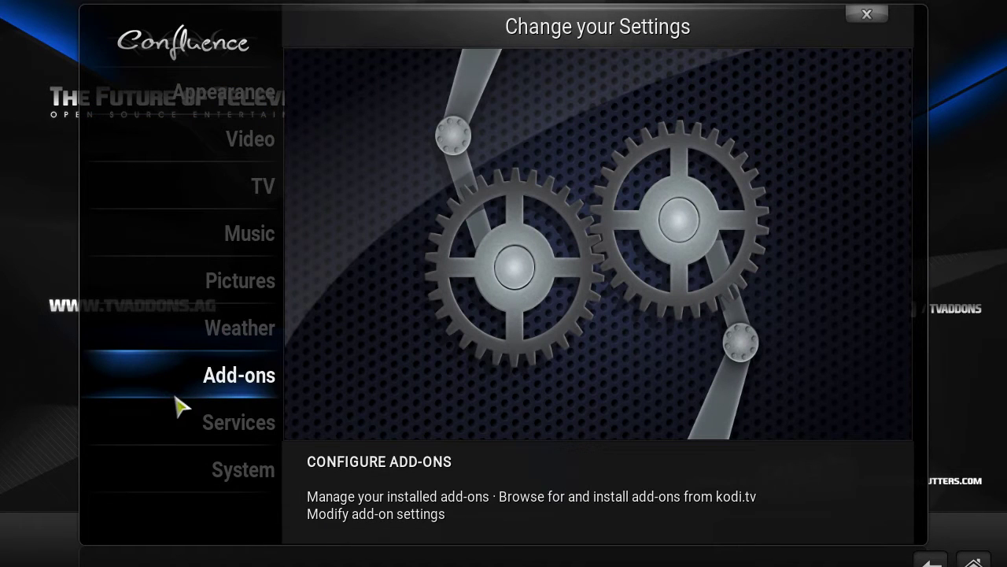
click(203, 393)
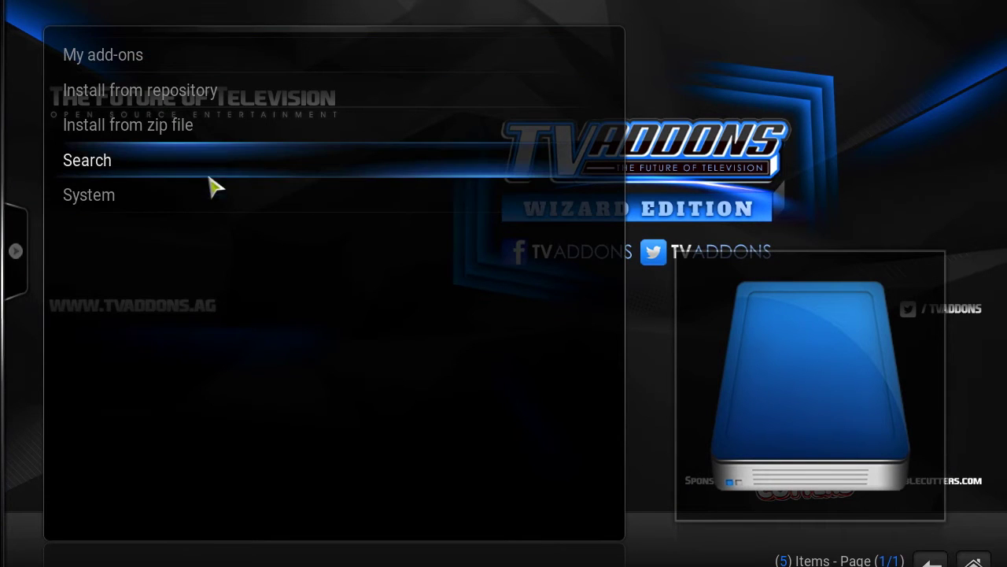
click(236, 135)
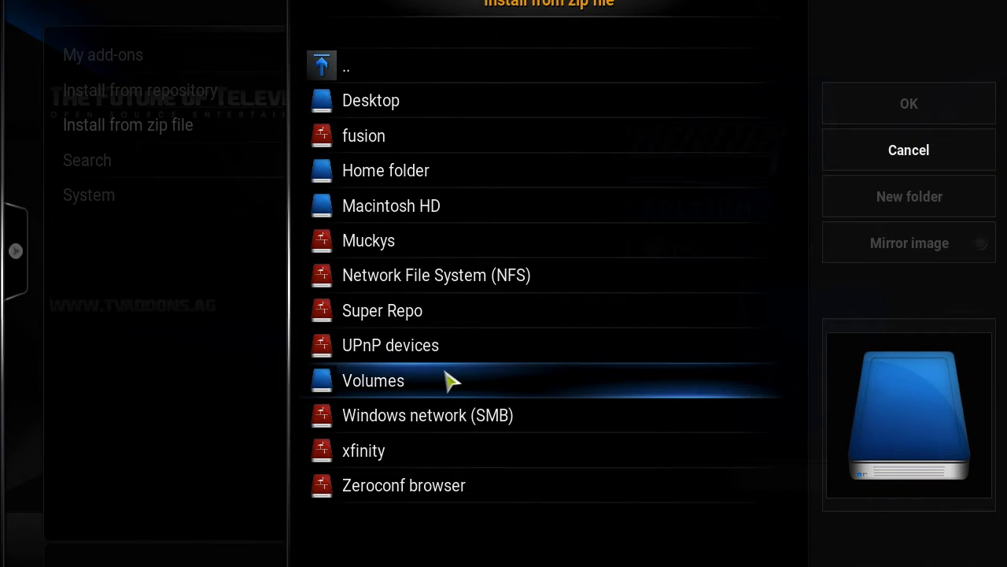
click(432, 450)
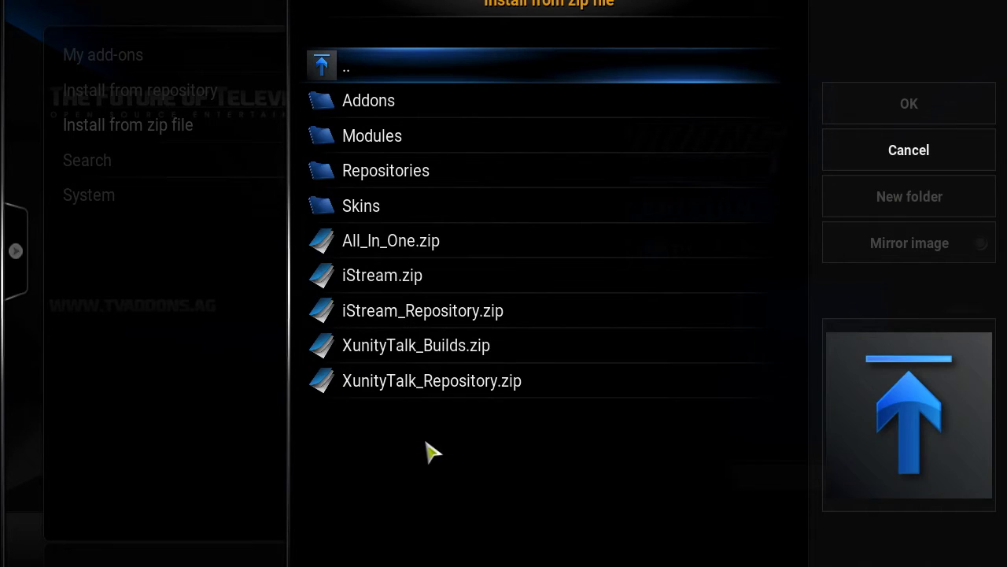
click(422, 393)
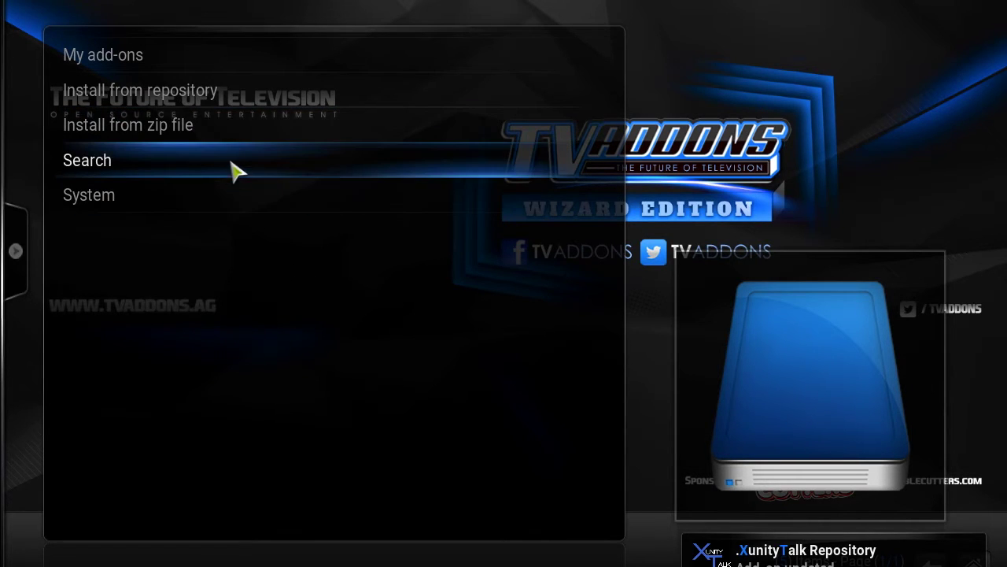
- Open the XunityTalk Repository's Video add-ons list and scroll down to Mikey's Karaoke 4.8.5
click(236, 96)
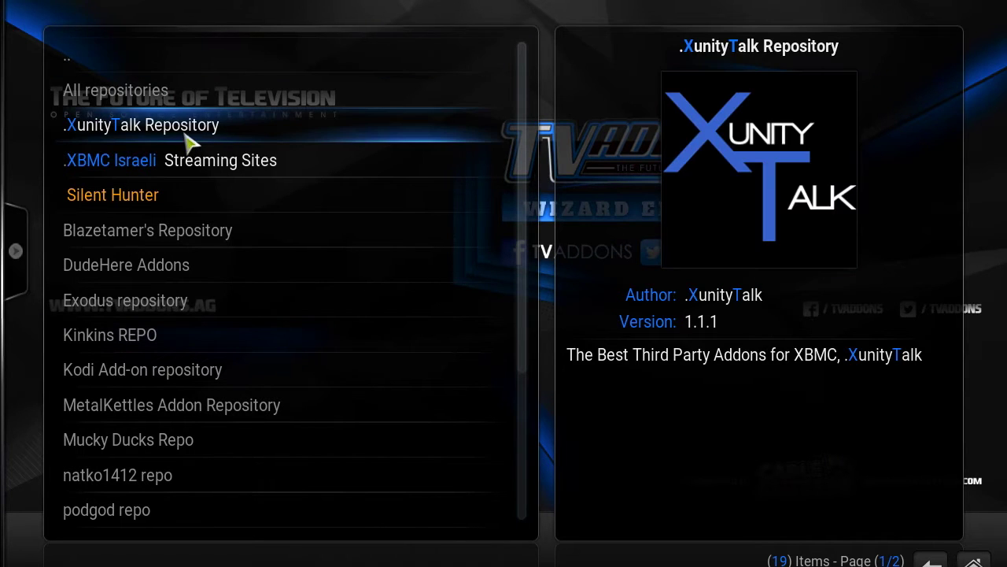
click(193, 140)
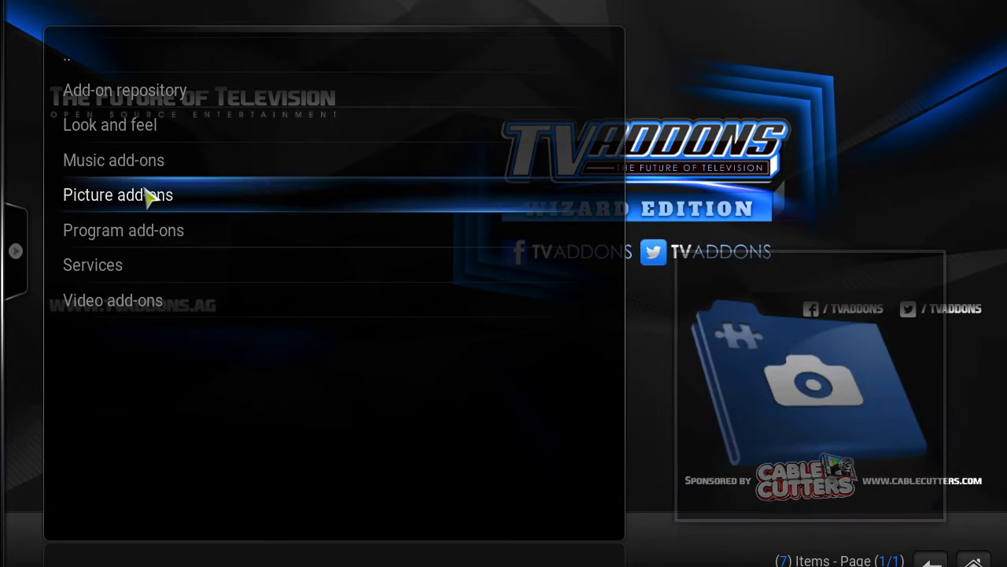
click(117, 300)
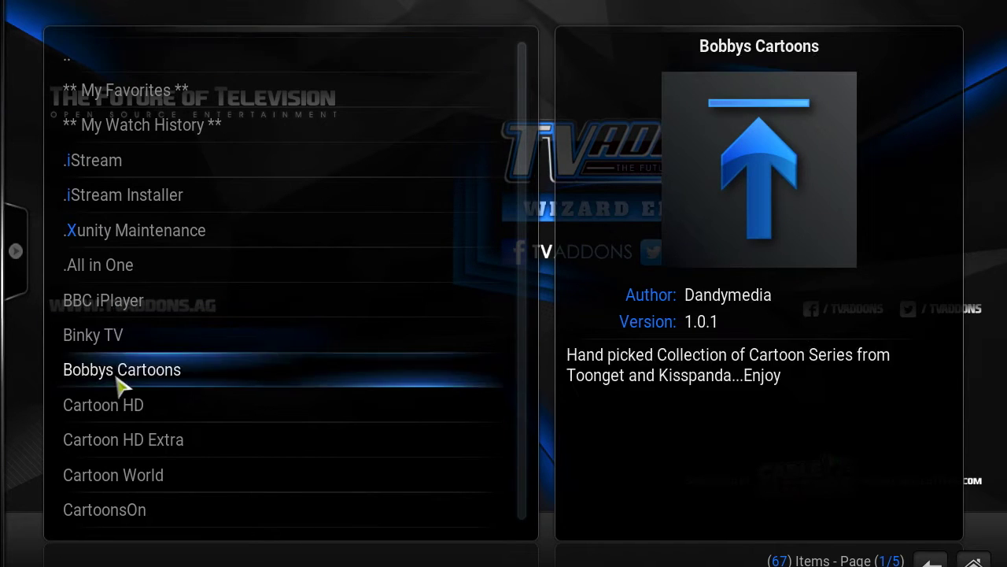
scroll(122, 393, down, 6)
scroll(122, 398, down, 8)
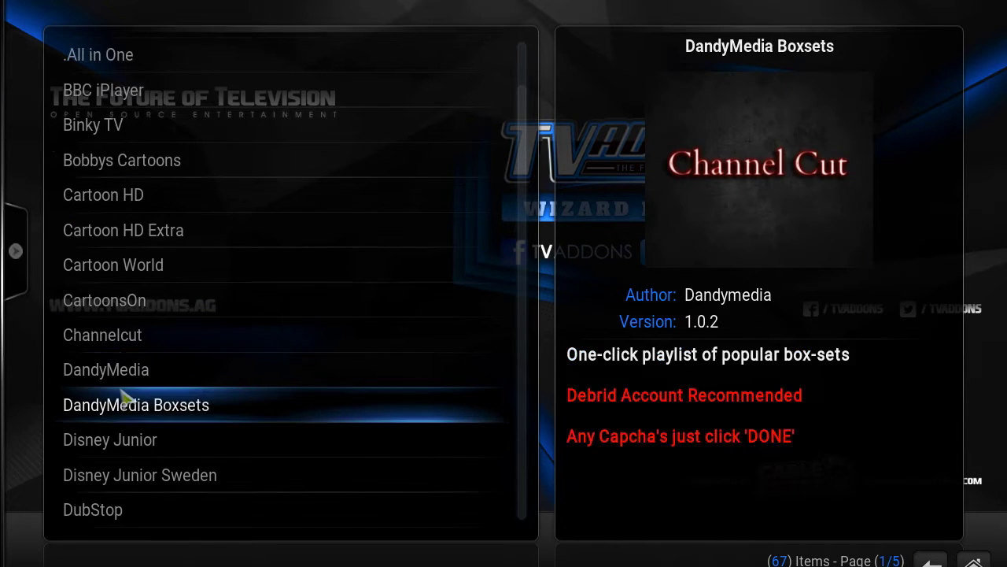
scroll(124, 400, down, 7)
scroll(125, 399, down, 7)
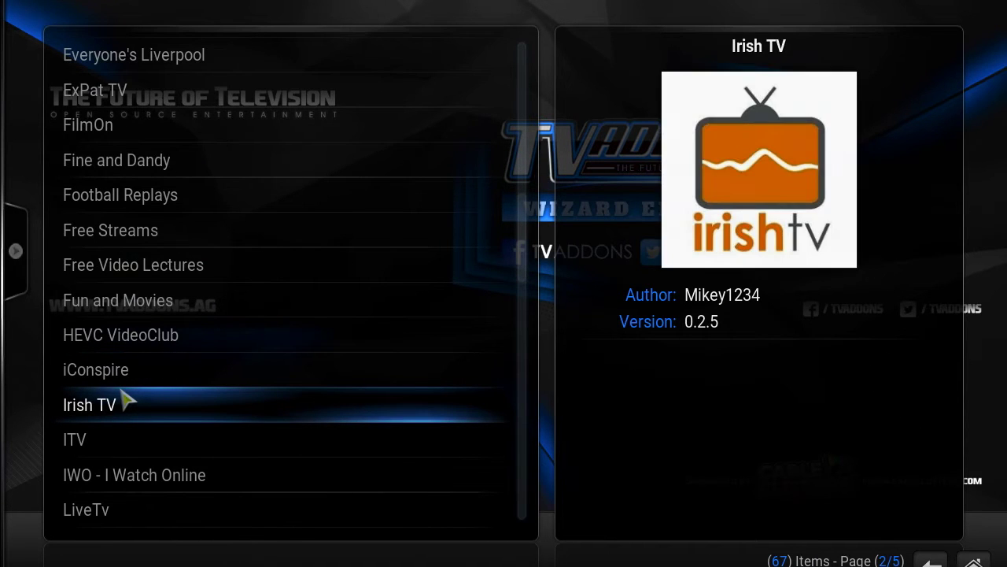
scroll(122, 398, down, 1)
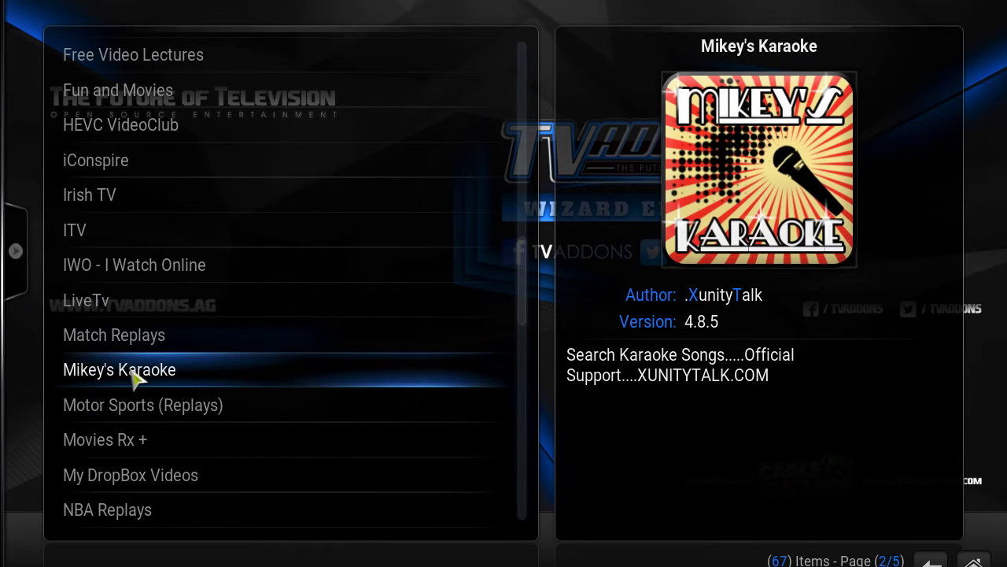
- Install the Mikey's Karaoke 4.8.5 add-on, then open it from its info dialog
click(136, 380)
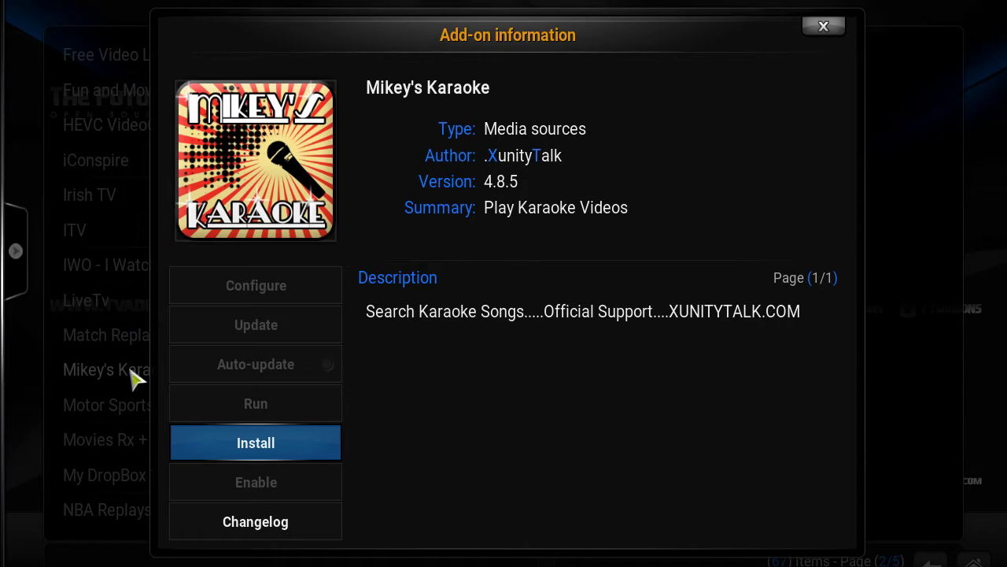
click(298, 449)
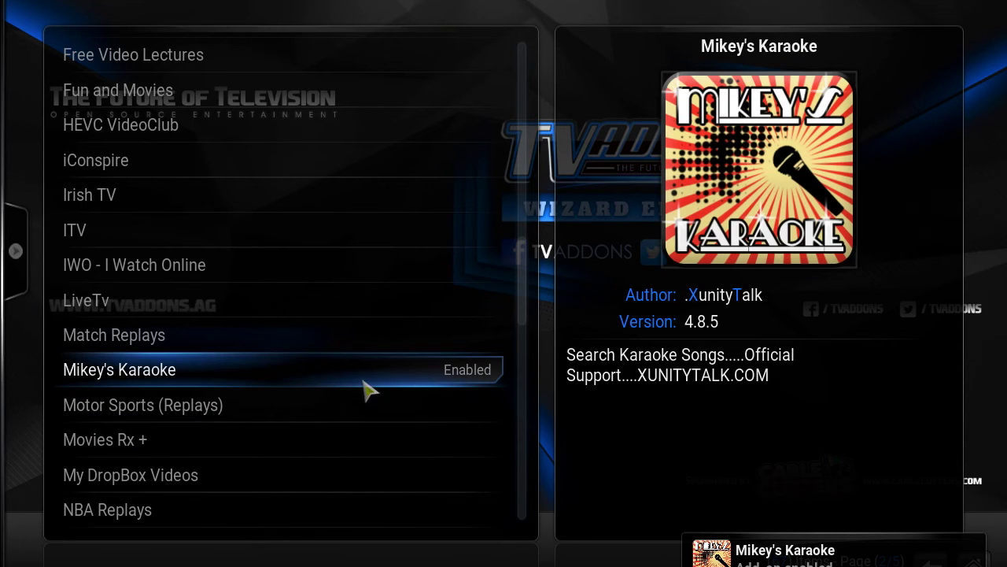
click(367, 389)
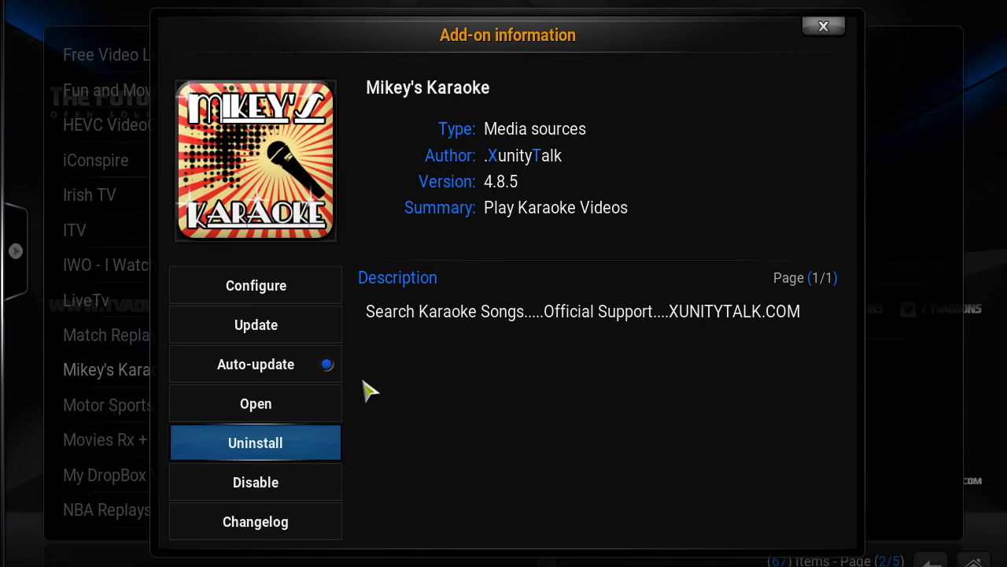
click(284, 406)
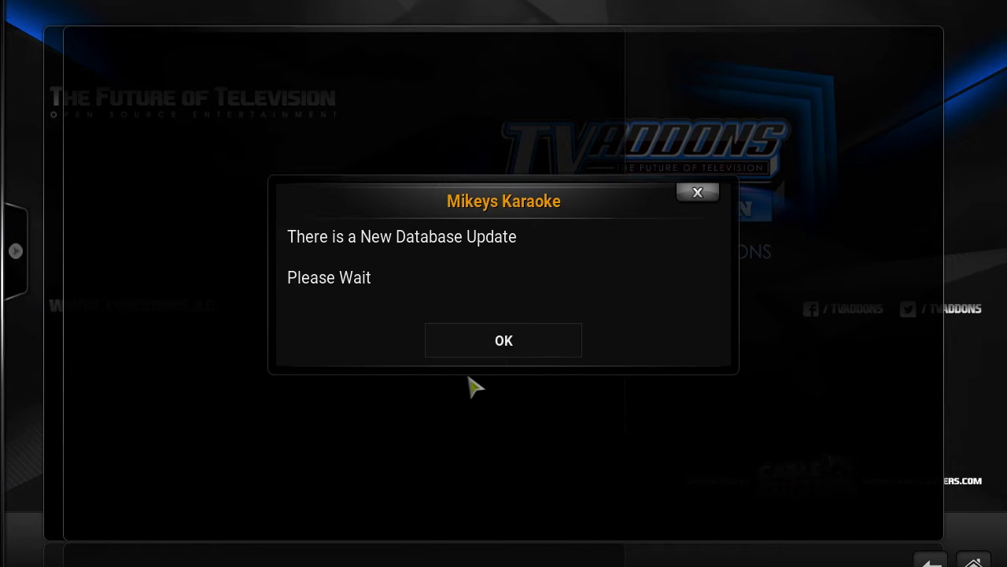
- Dismiss the New Database Update notice and go to Youtube Karaoke's Search option
click(497, 354)
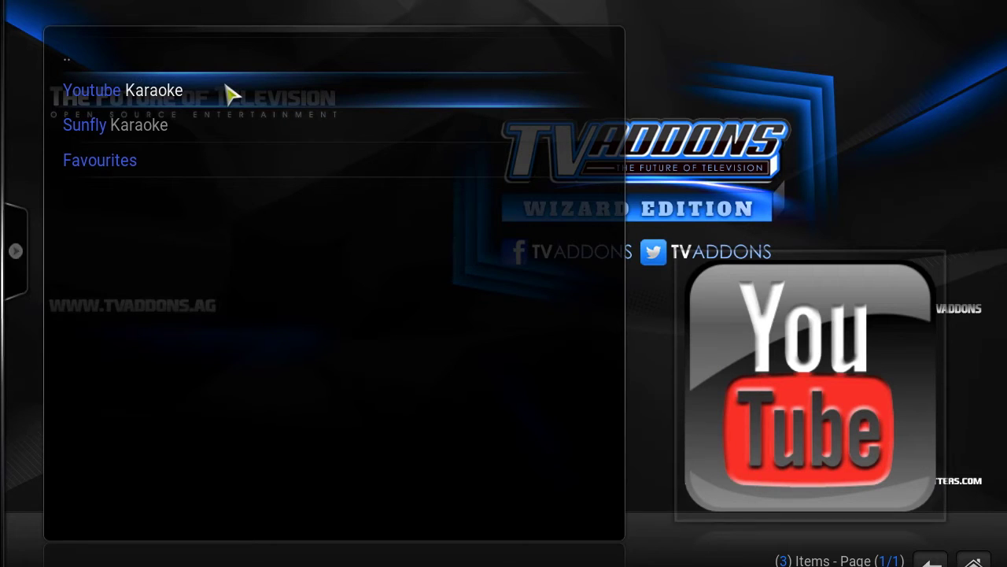
click(229, 94)
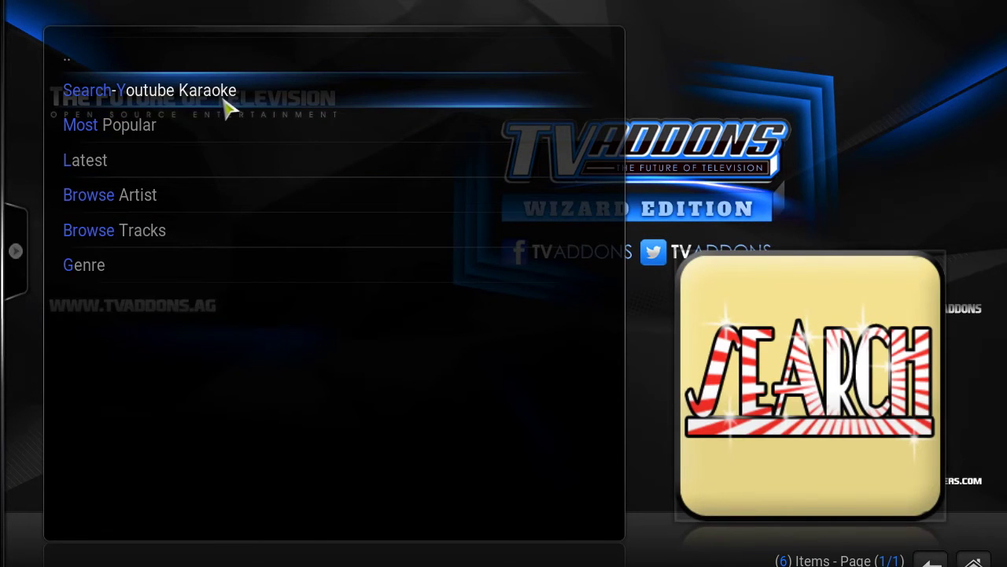
click(225, 104)
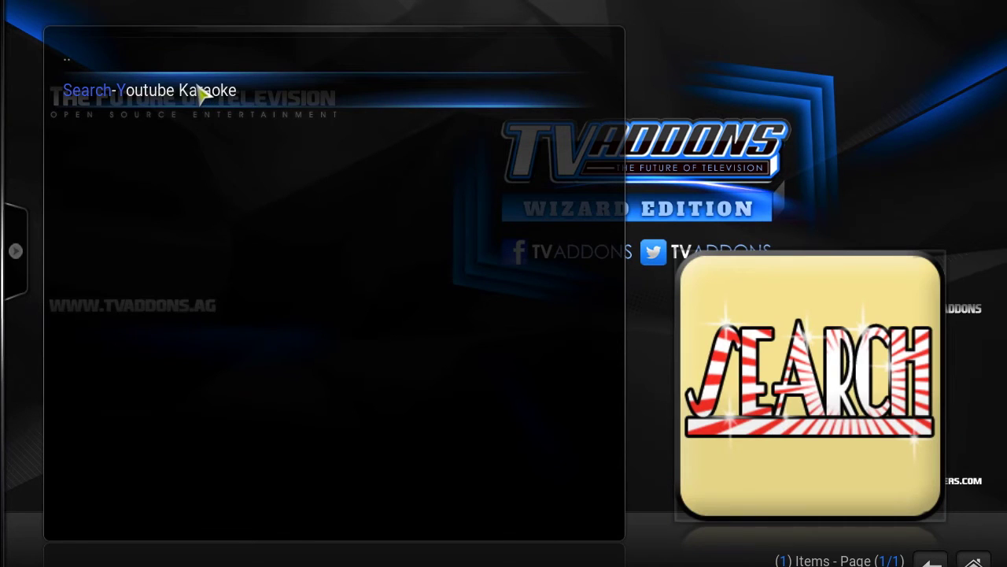
- Search Youtube Karaoke for 'Beyonce' and pick the If I Were A Boy karaoke video
click(202, 93)
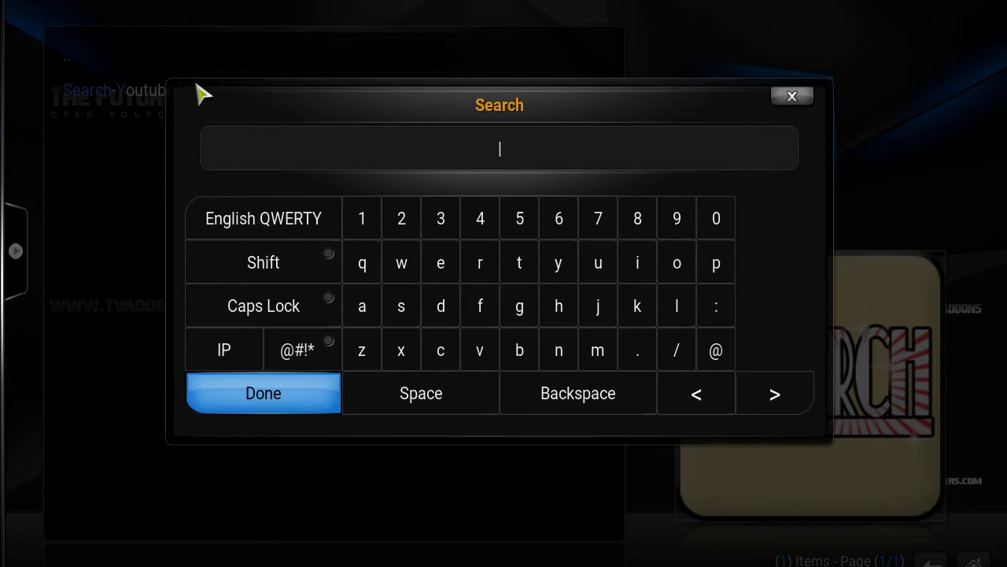
text(Beyonce)
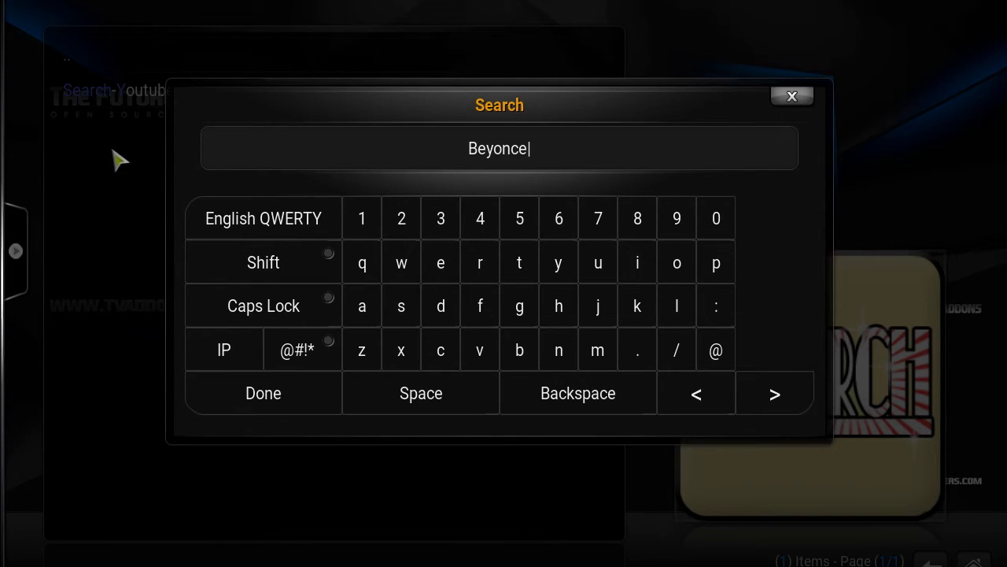
click(236, 393)
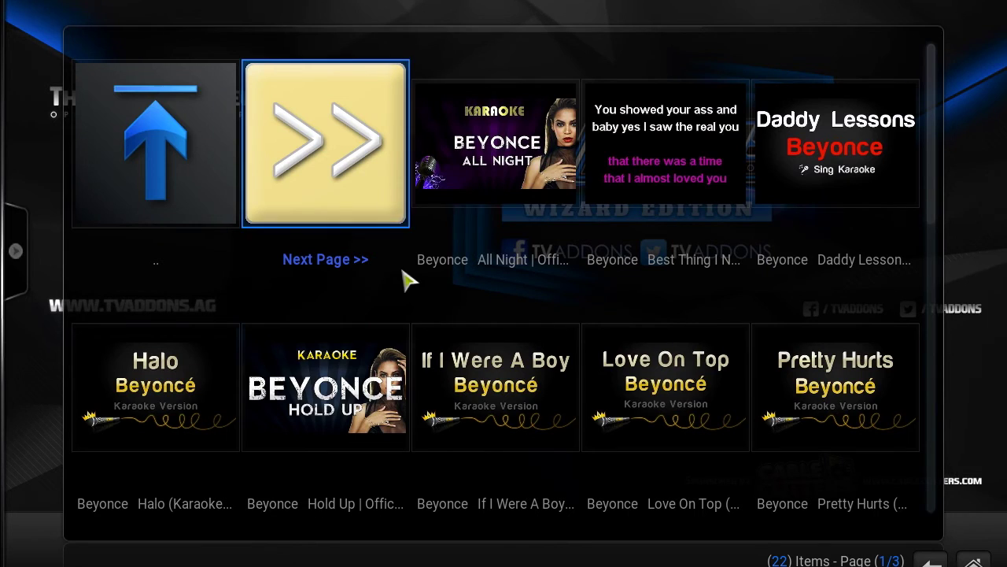
click(479, 376)
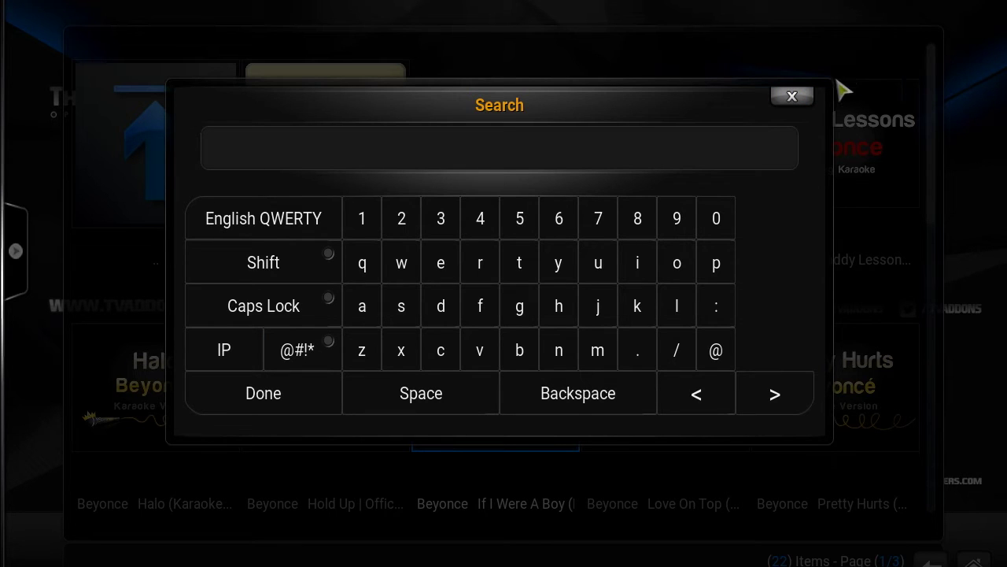
- Close the empty search prompt, accept YouTube's setup-wizard and language prompts, and skip language selection
click(793, 96)
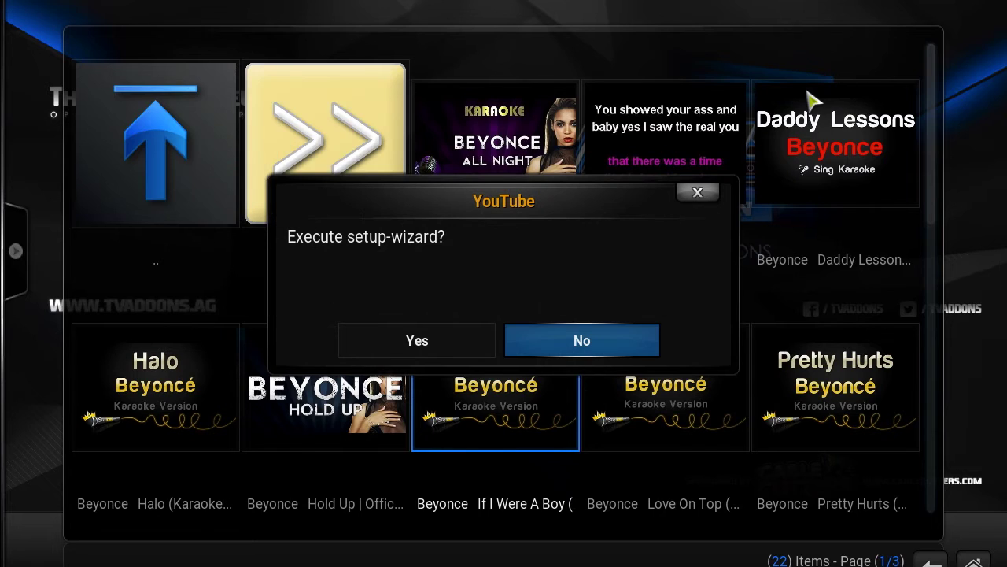
click(387, 356)
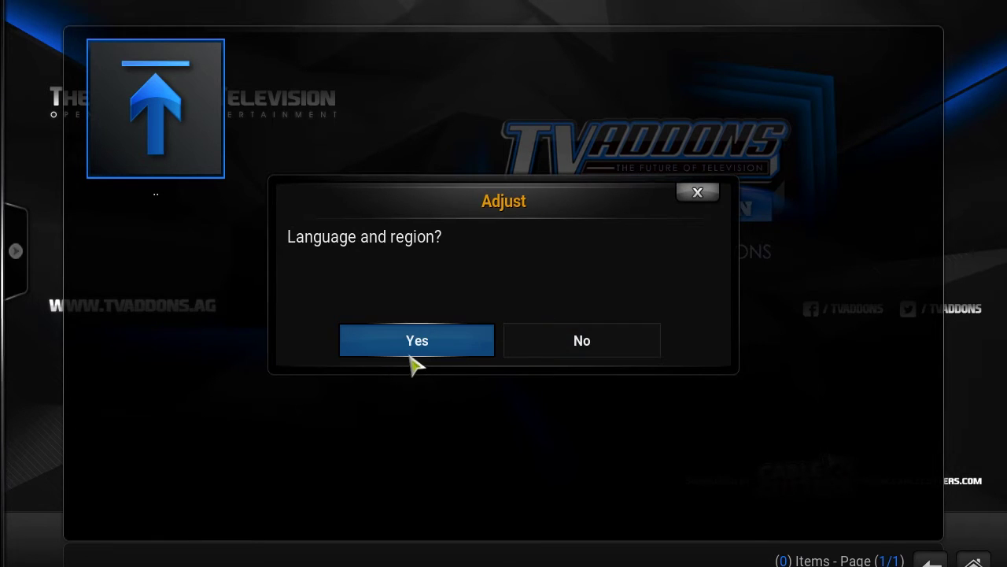
click(411, 351)
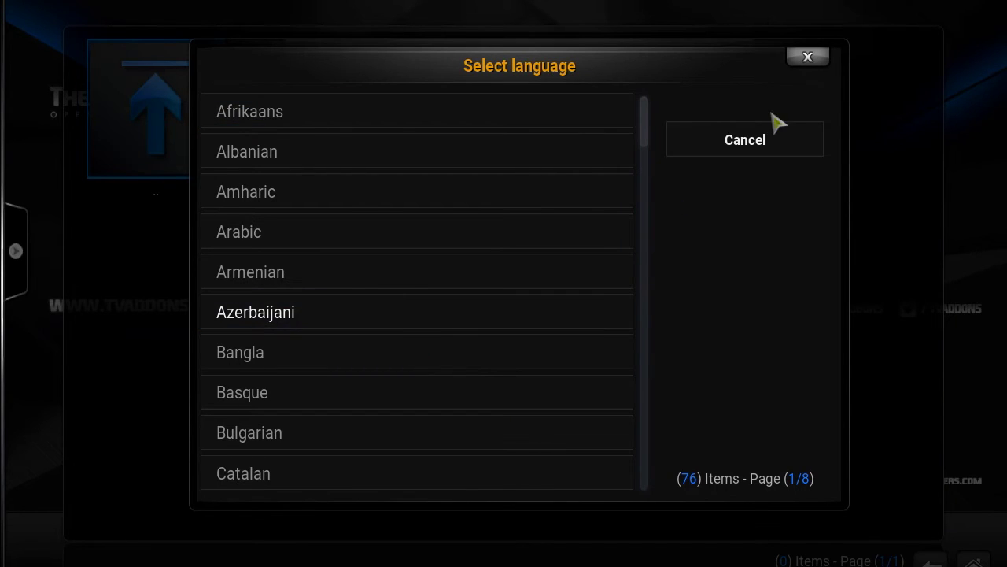
click(767, 139)
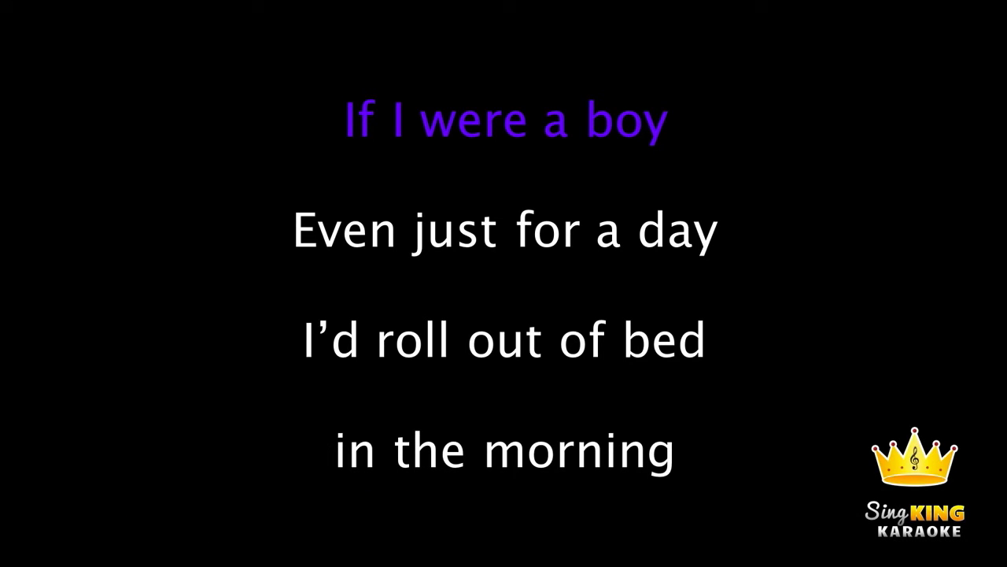
- Use the player controls to pause the If I Were A Boy video, then stop it
mouse_move(367, 473)
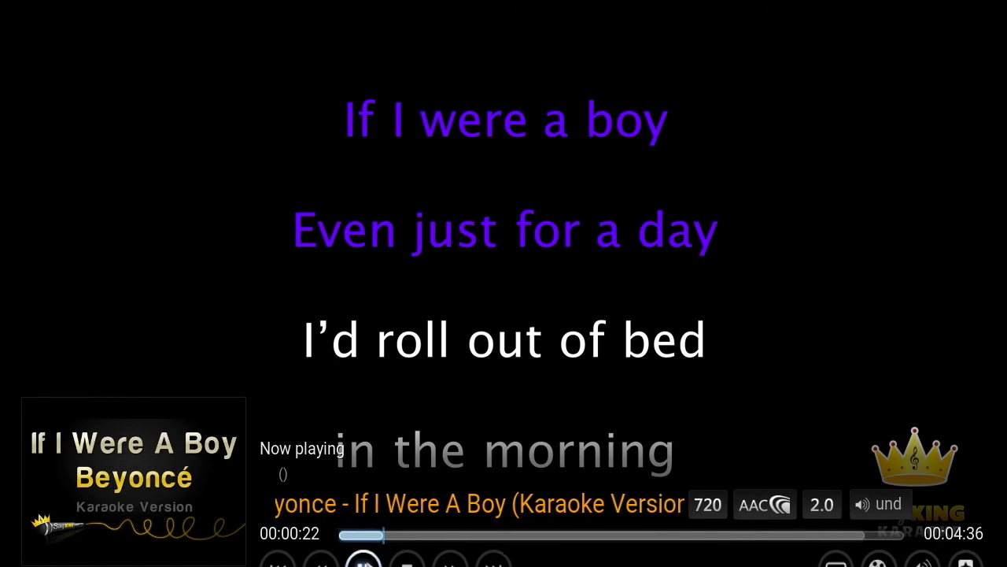
click(363, 562)
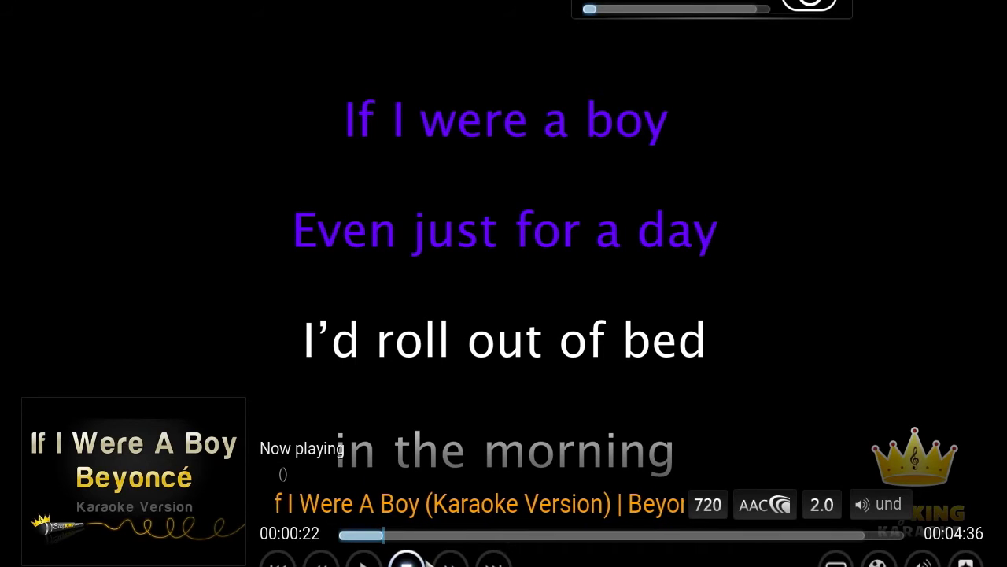
click(407, 562)
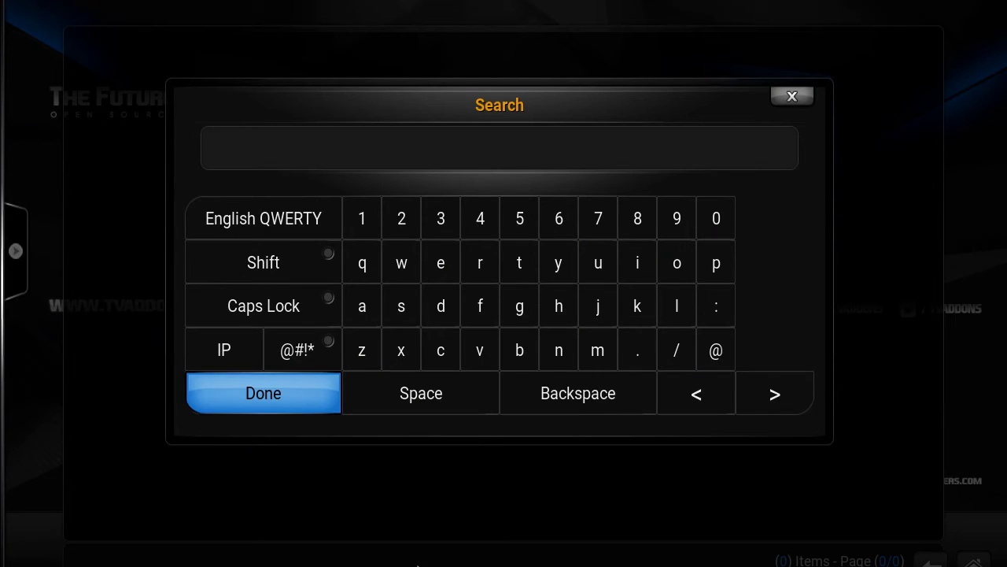
- Dismiss the empty search prompt and climb back up to Mikey's Karaoke source list
key(Return)
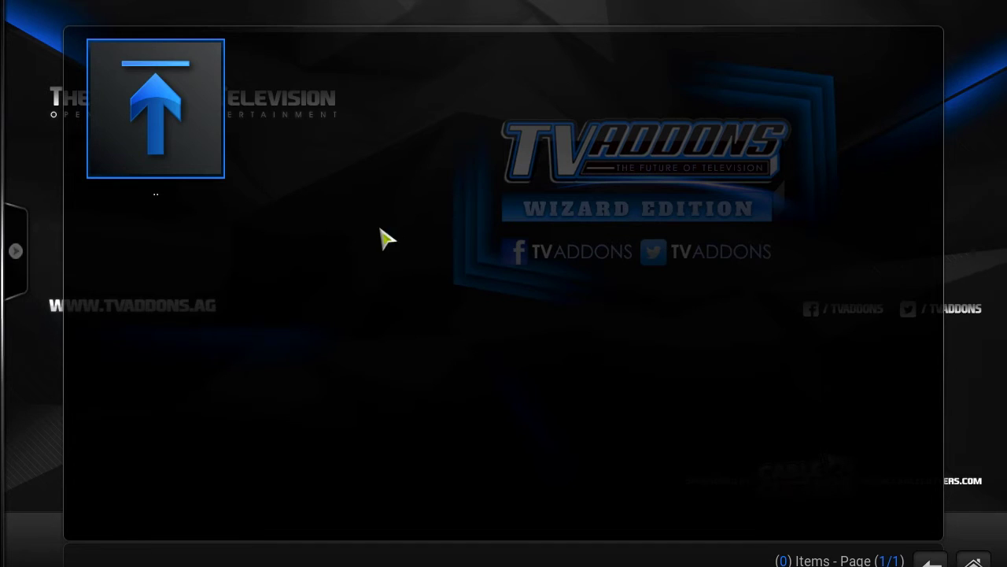
click(183, 148)
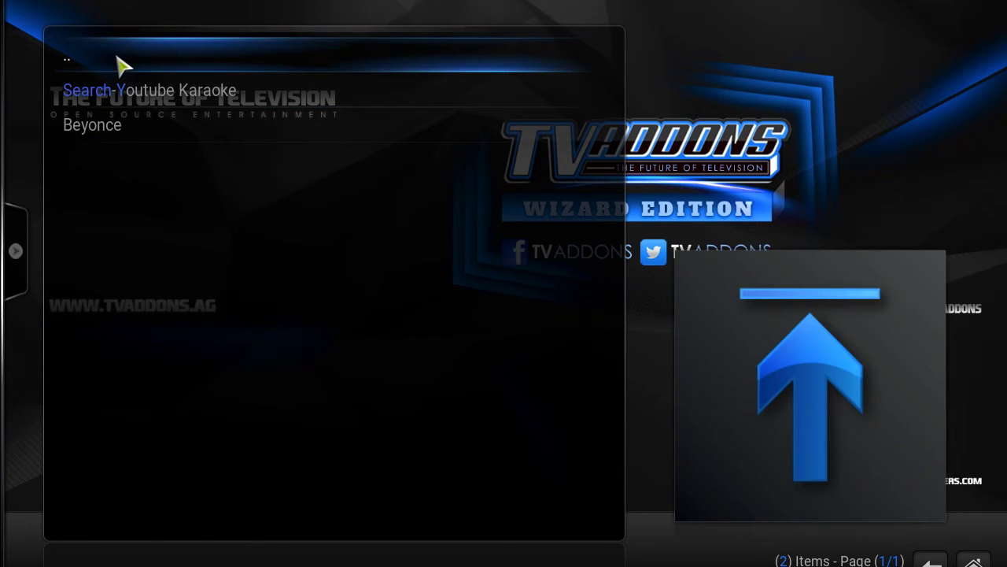
click(122, 63)
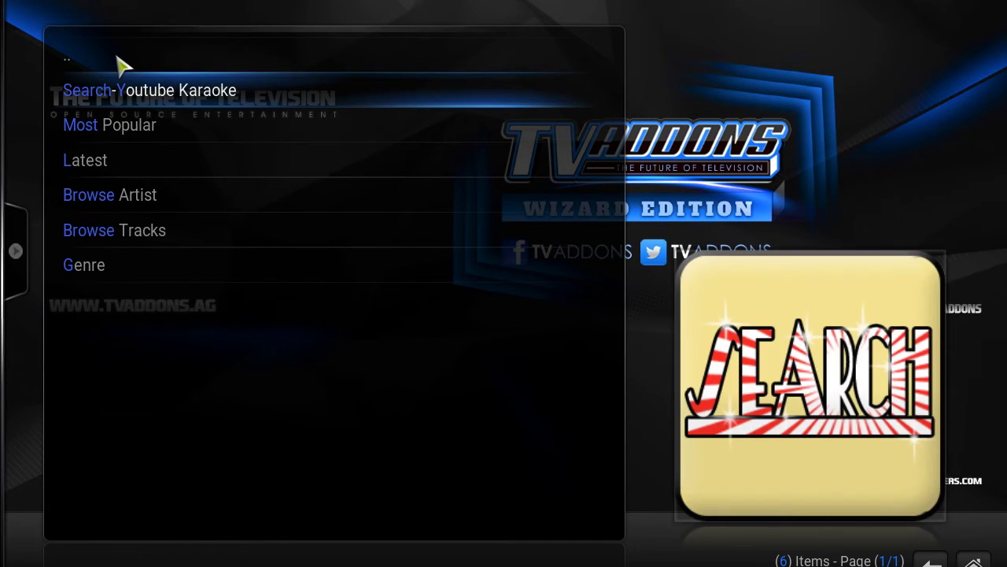
click(98, 61)
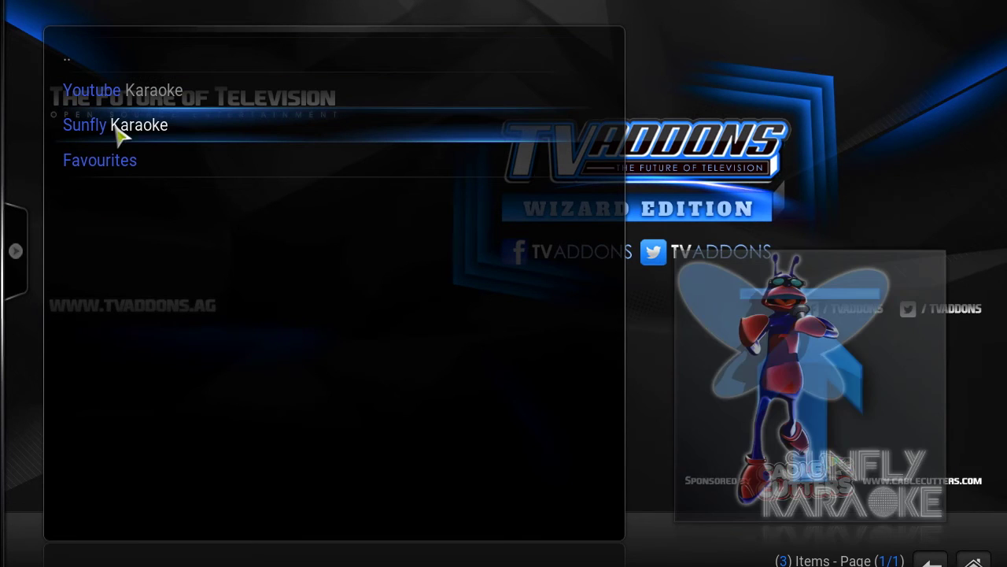
- In Sunfly's Xunity Karaoke search, search for 'Beyonce' to list 49 tracks
click(120, 134)
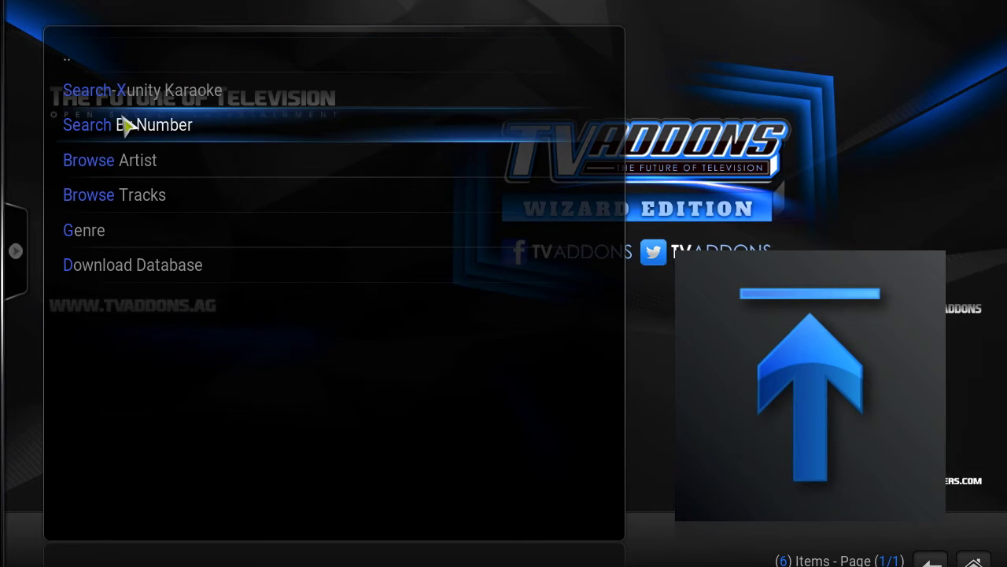
click(168, 92)
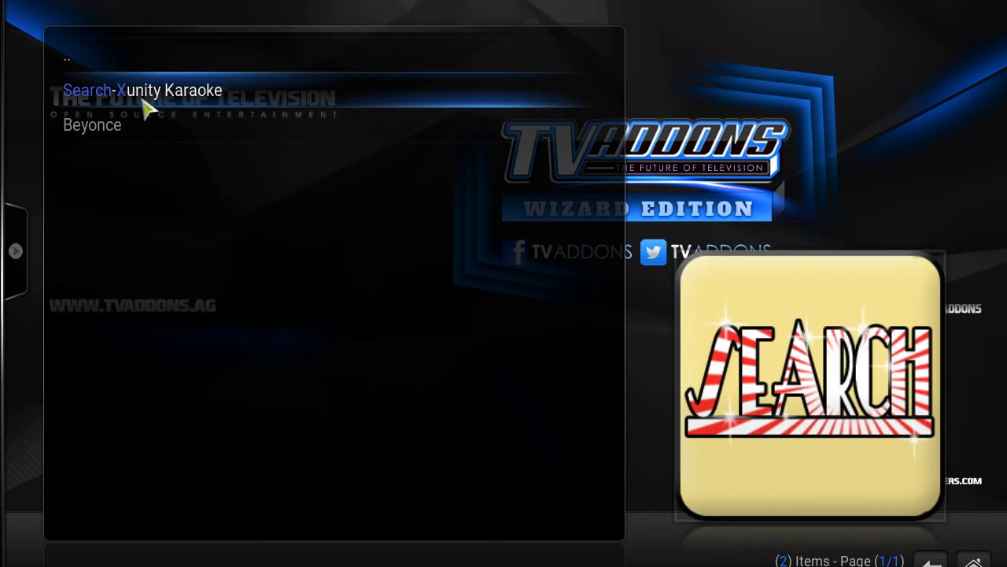
click(144, 101)
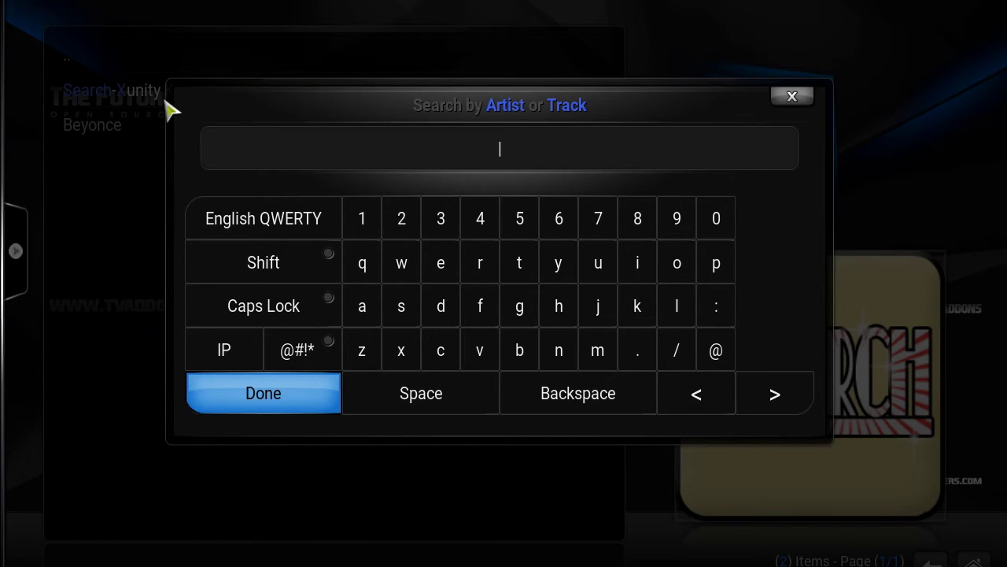
text(Beyone)
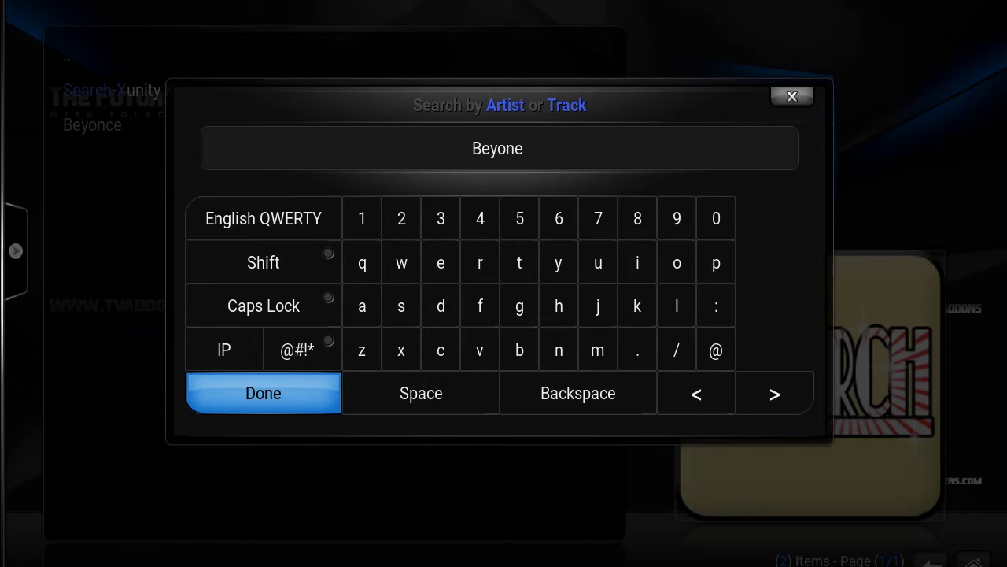
key(BackSpace)
text(ce)
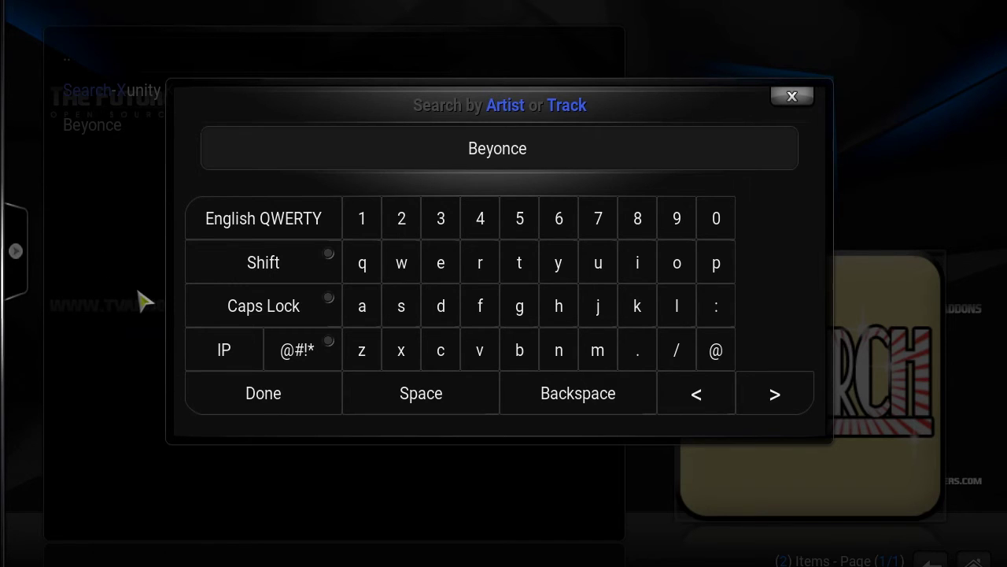
click(220, 386)
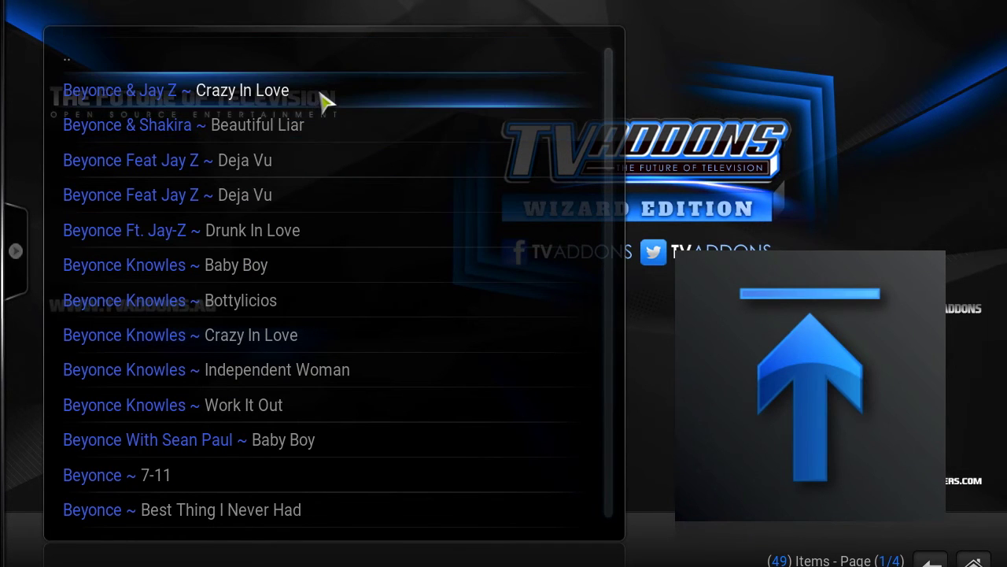
- Play 'Beyonce & Jay Z ~ Crazy In Love' from the results, then exit fullscreen
scroll(257, 340, down, 8)
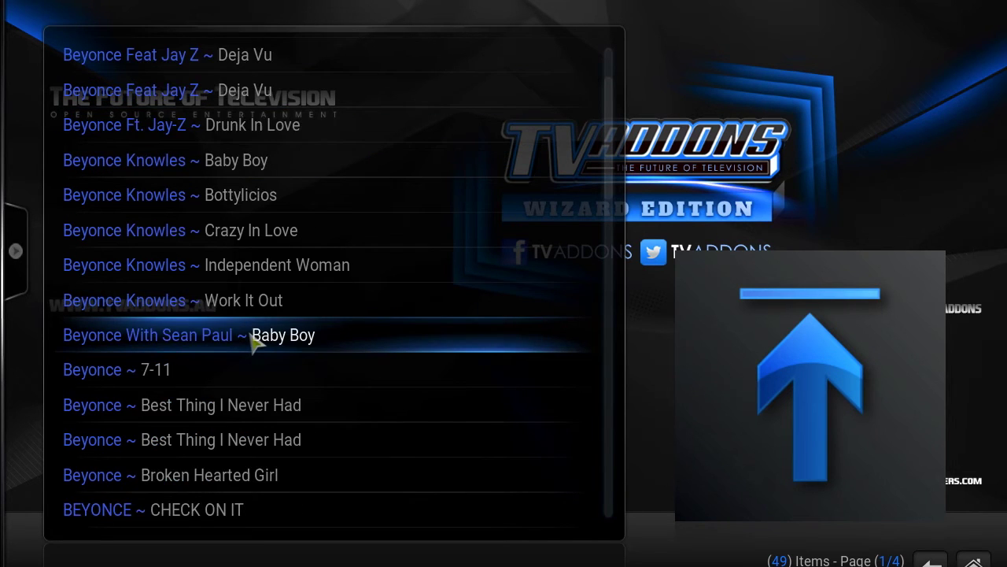
scroll(256, 341, down, 10)
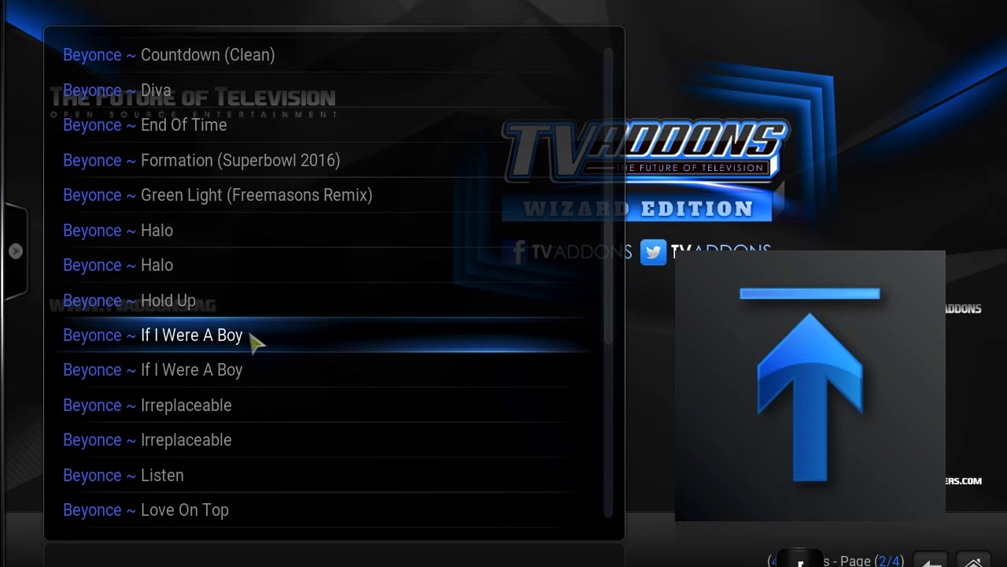
scroll(257, 340, up, 4)
scroll(257, 340, up, 14)
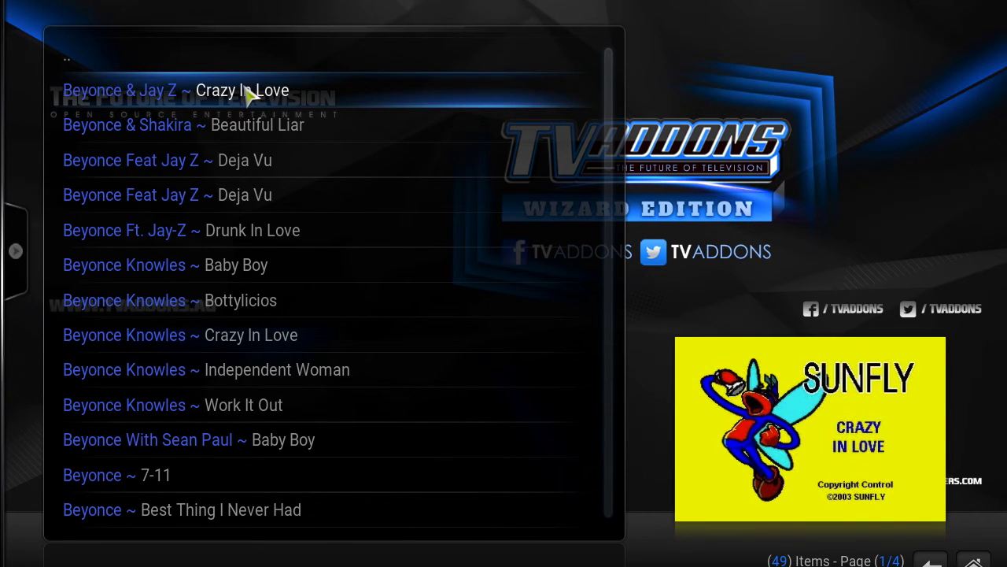
click(249, 93)
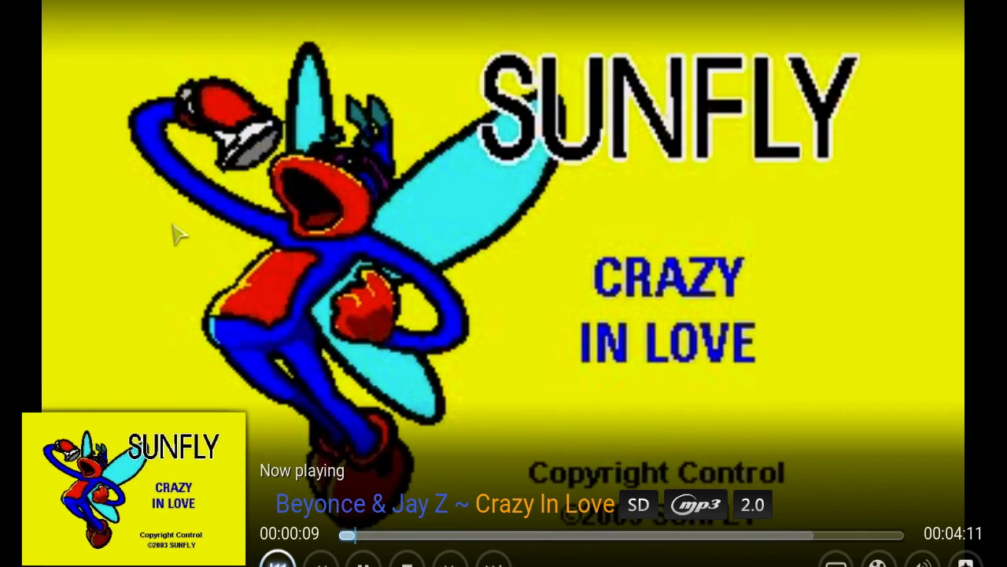
key(Escape)
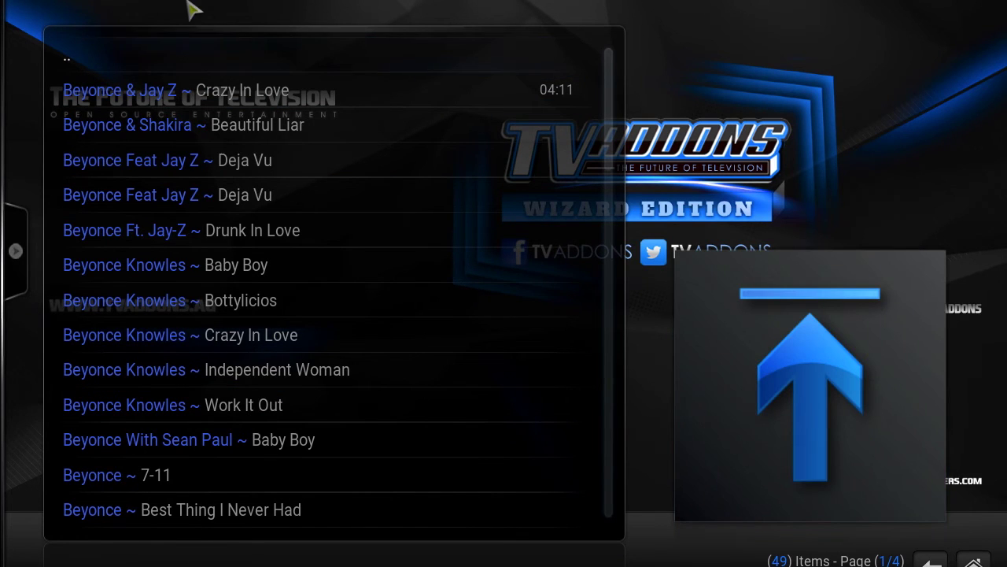
- Go up to the Xunity Karaoke menu and open, then cancel, the Search By Number prompt
click(181, 54)
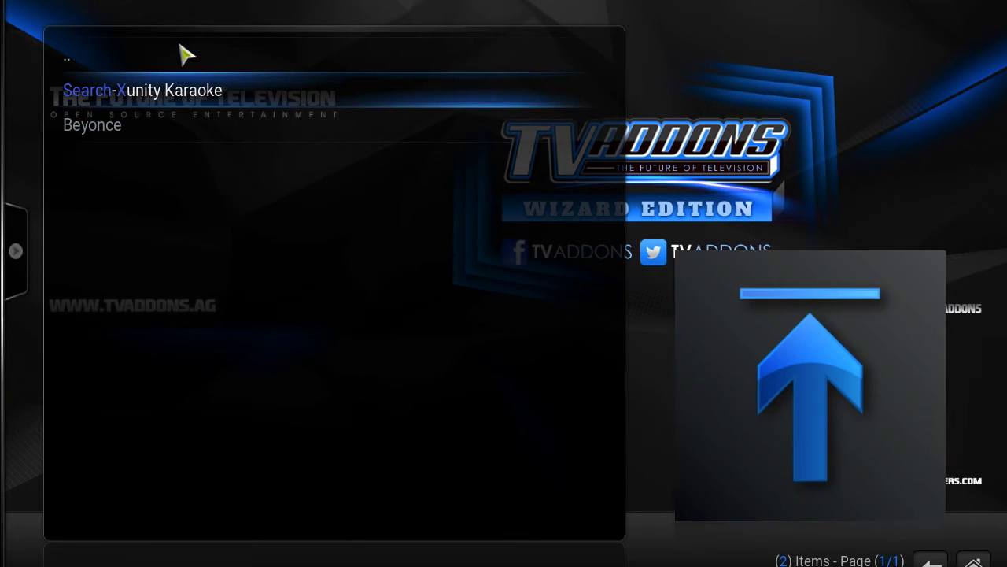
click(155, 66)
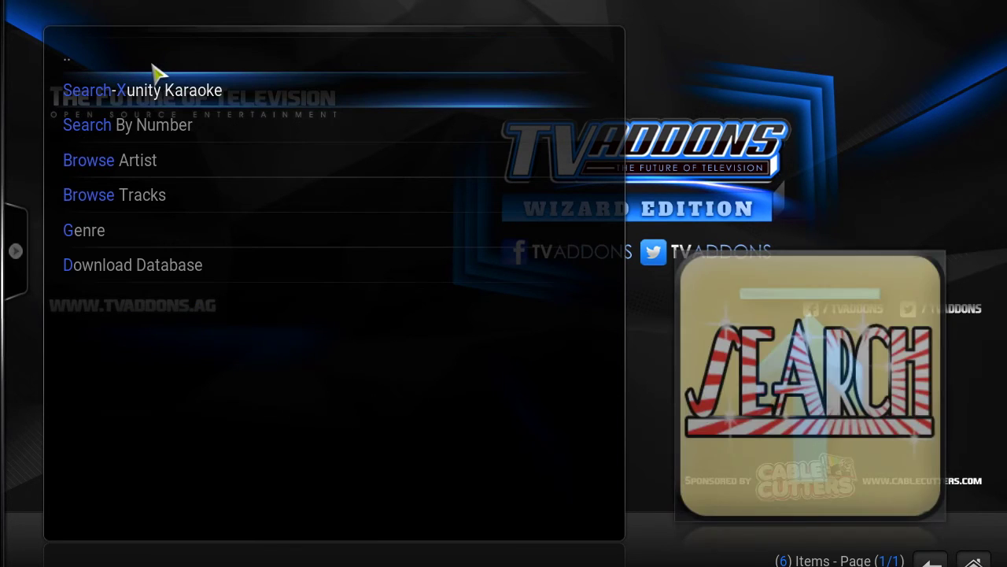
click(134, 135)
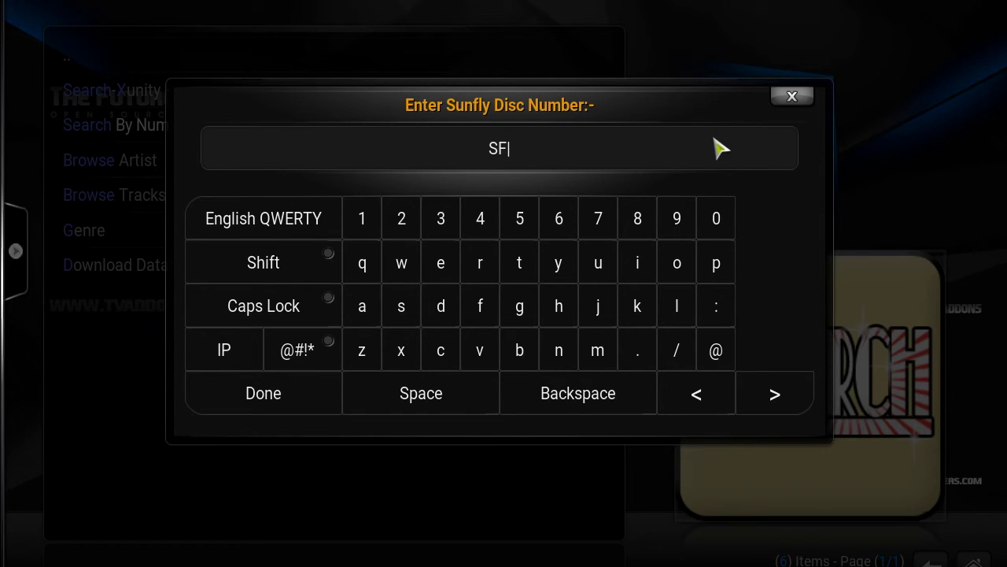
click(792, 96)
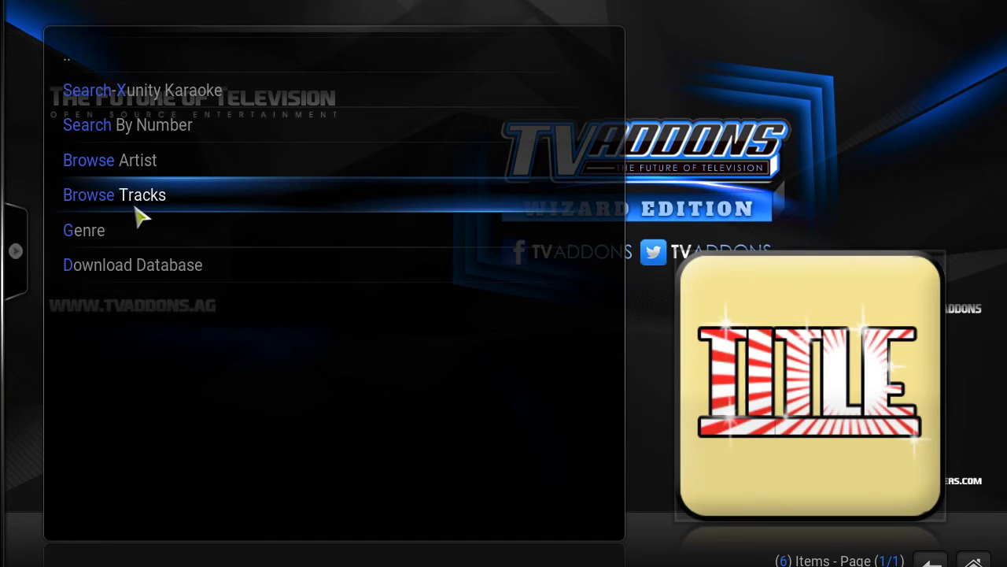
- Browse the 558 tracks starting with A and scroll down through the list
click(140, 212)
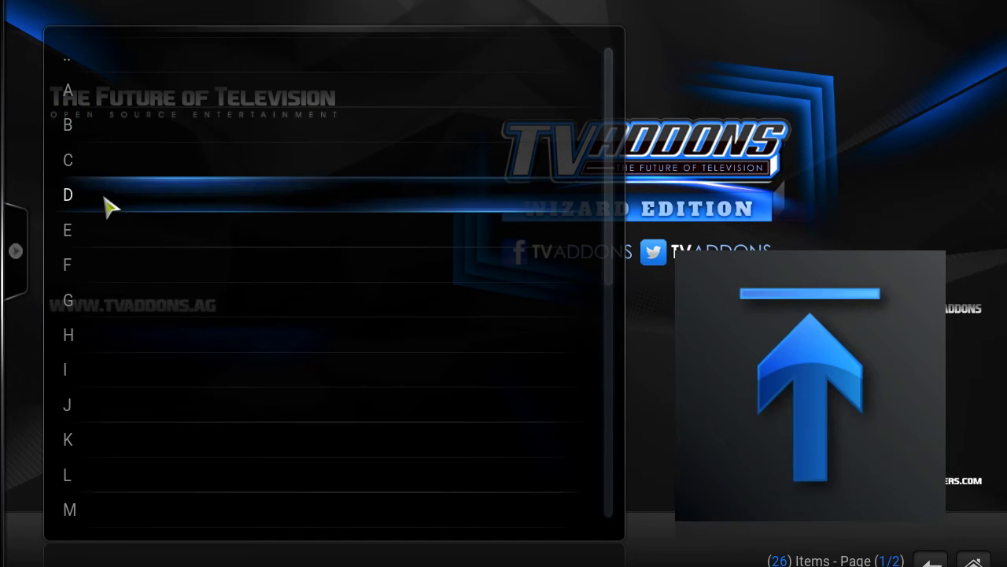
click(109, 104)
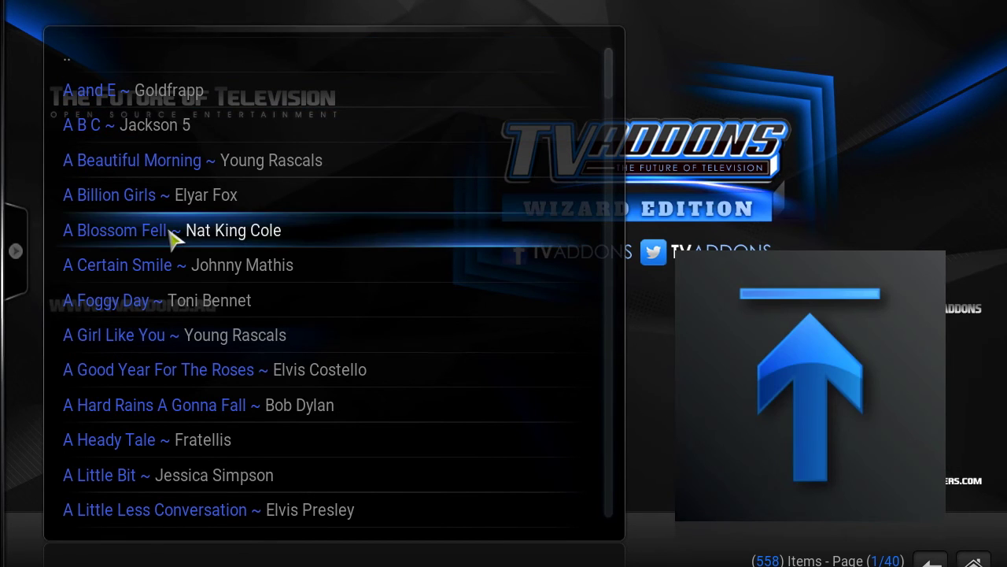
scroll(173, 266, down, 8)
scroll(170, 266, down, 11)
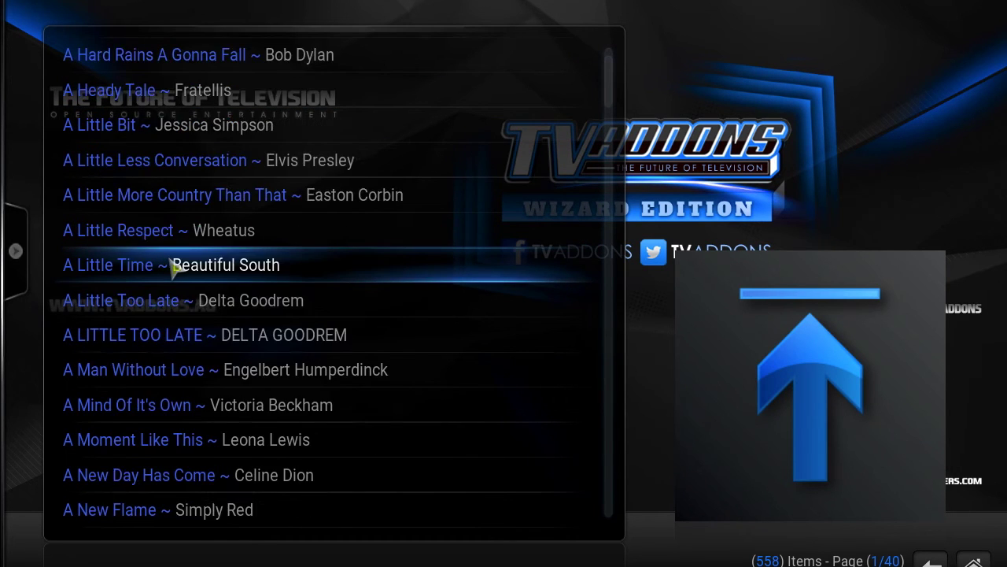
scroll(174, 268, down, 6)
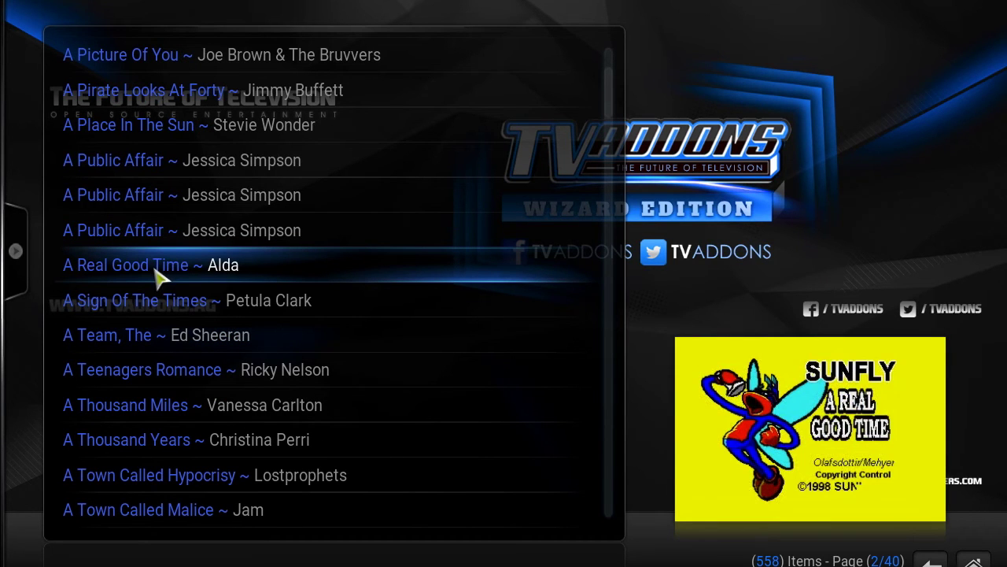
scroll(169, 271, down, 12)
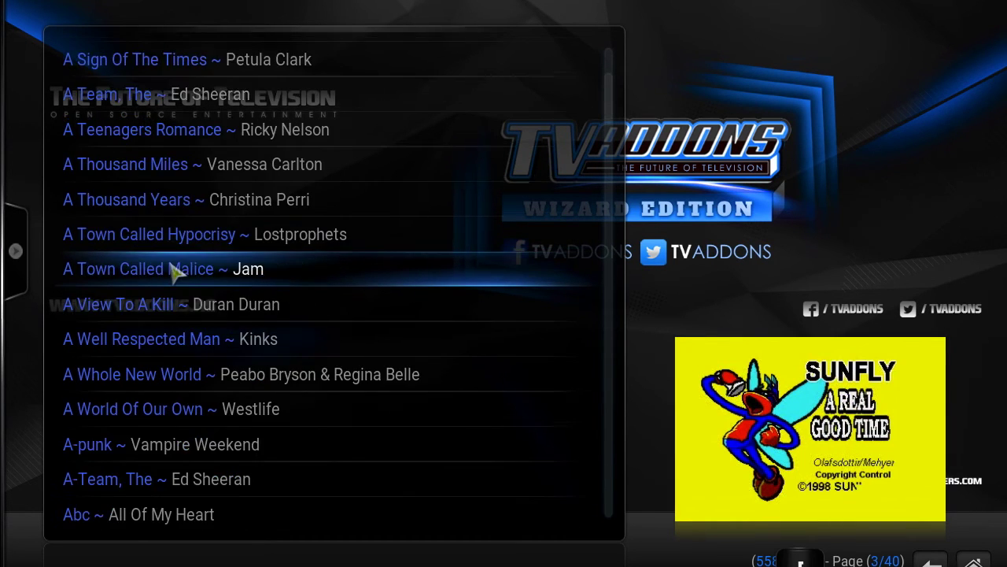
scroll(175, 270, down, 5)
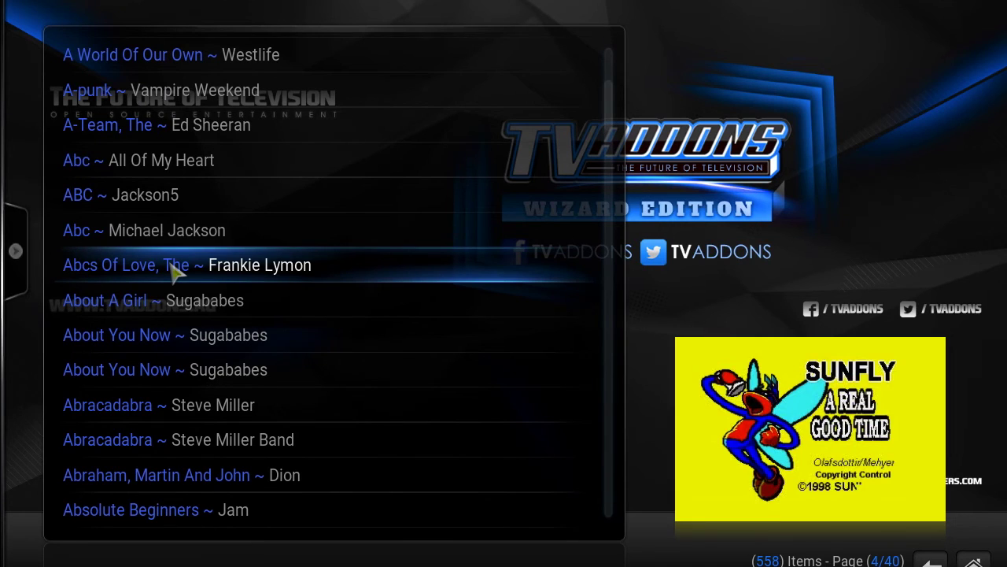